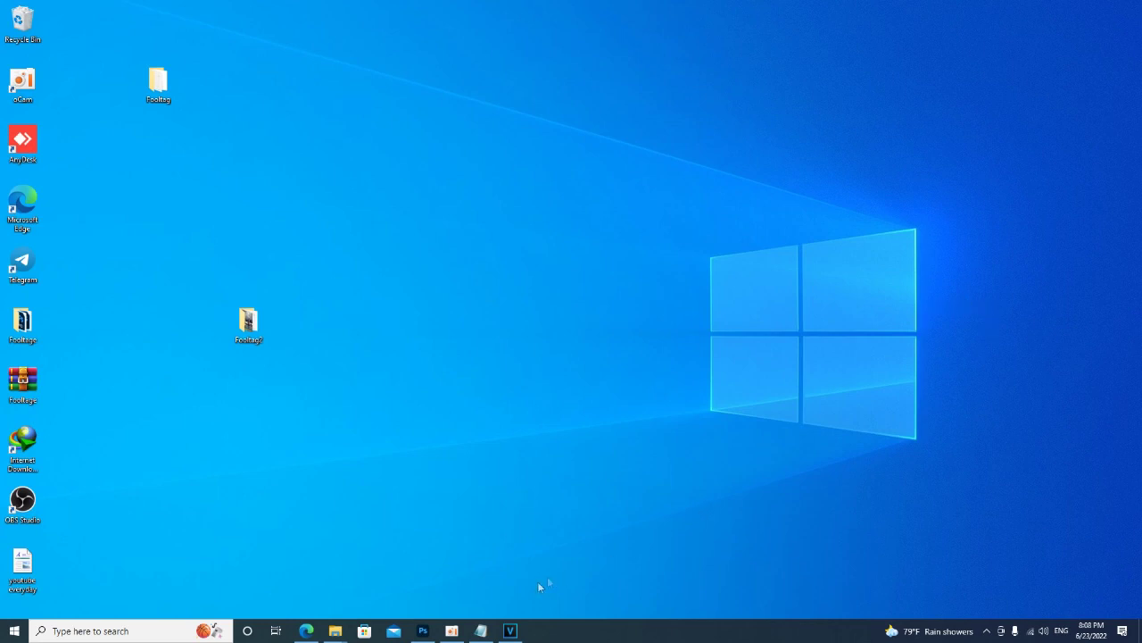
Step: Switch to VEGAS Pro and place Record_2022_06_23_20_07_44_71 from the Record screen folder at the start of the timeline
click(510, 630)
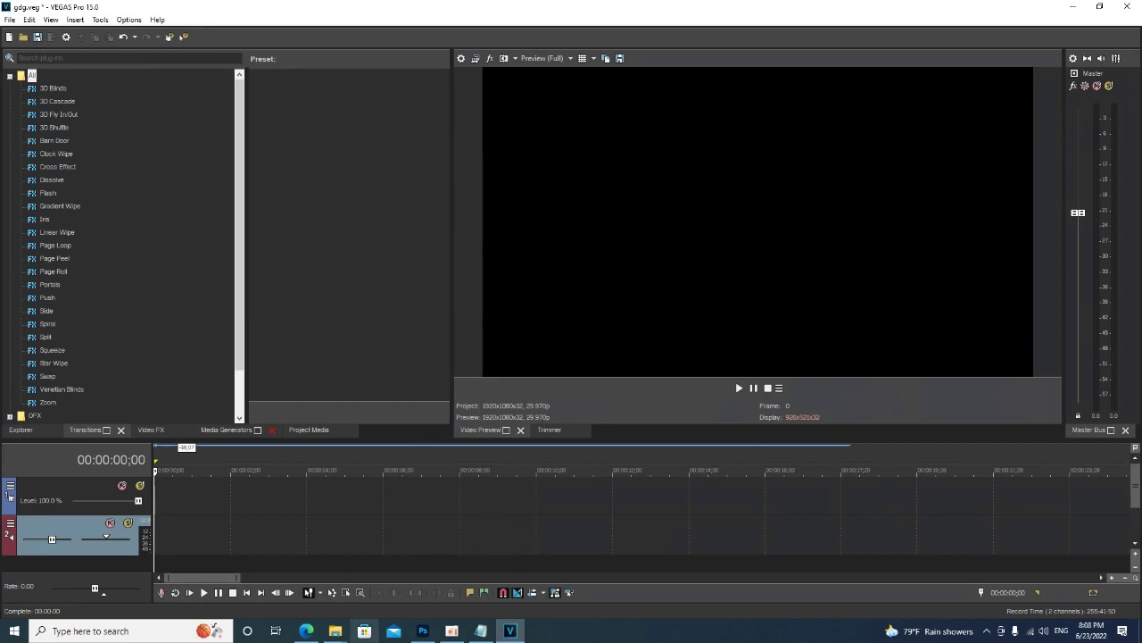
mouse_move(488, 623)
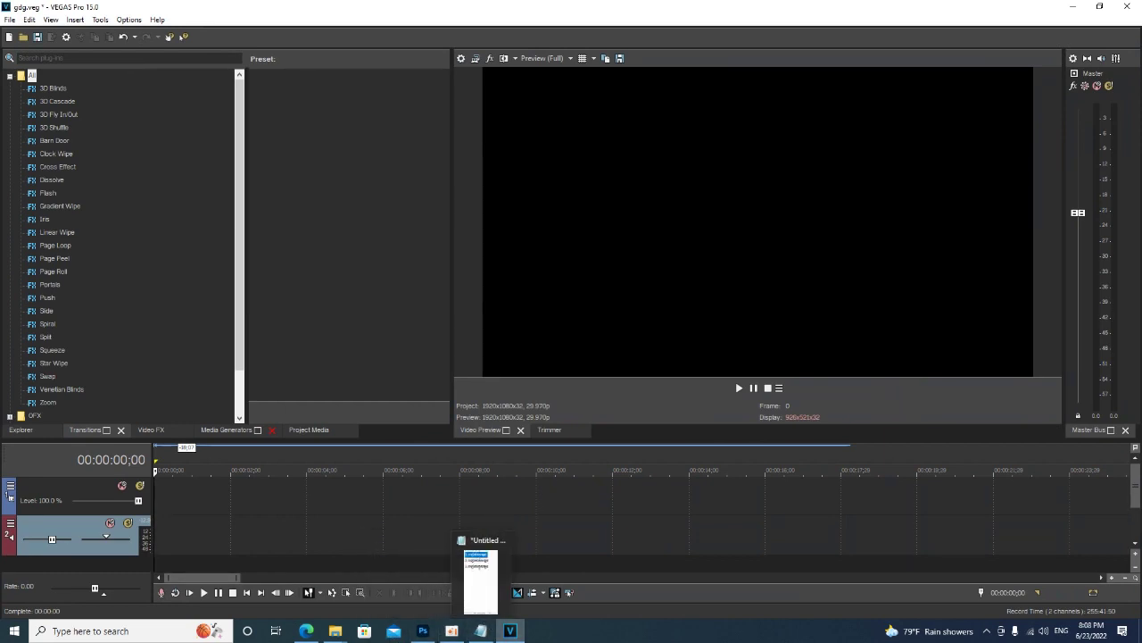
click(334, 630)
drag(217, 107, 155, 513)
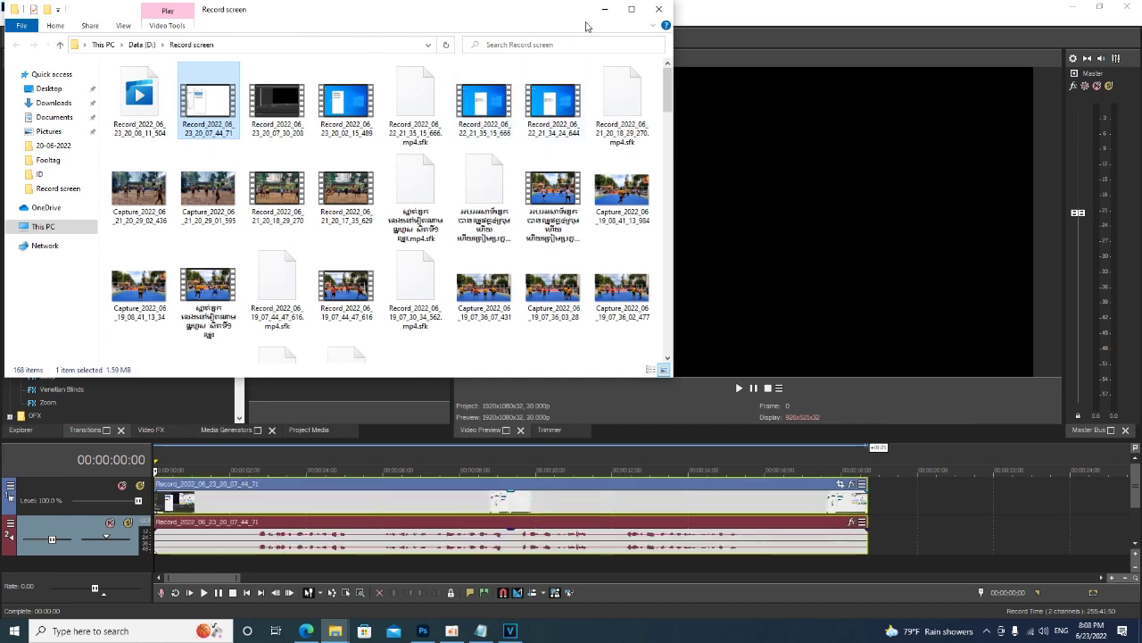
click(605, 9)
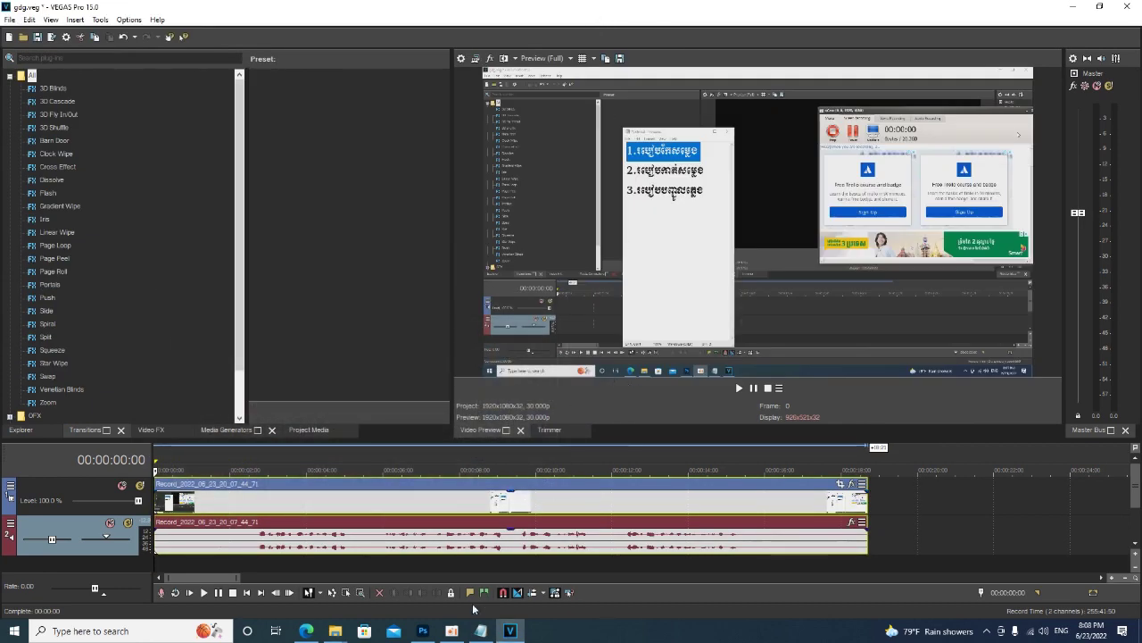
Step: Bring up the Notepad outline, highlight its first line, and return to the VEGAS Pro project
click(480, 630)
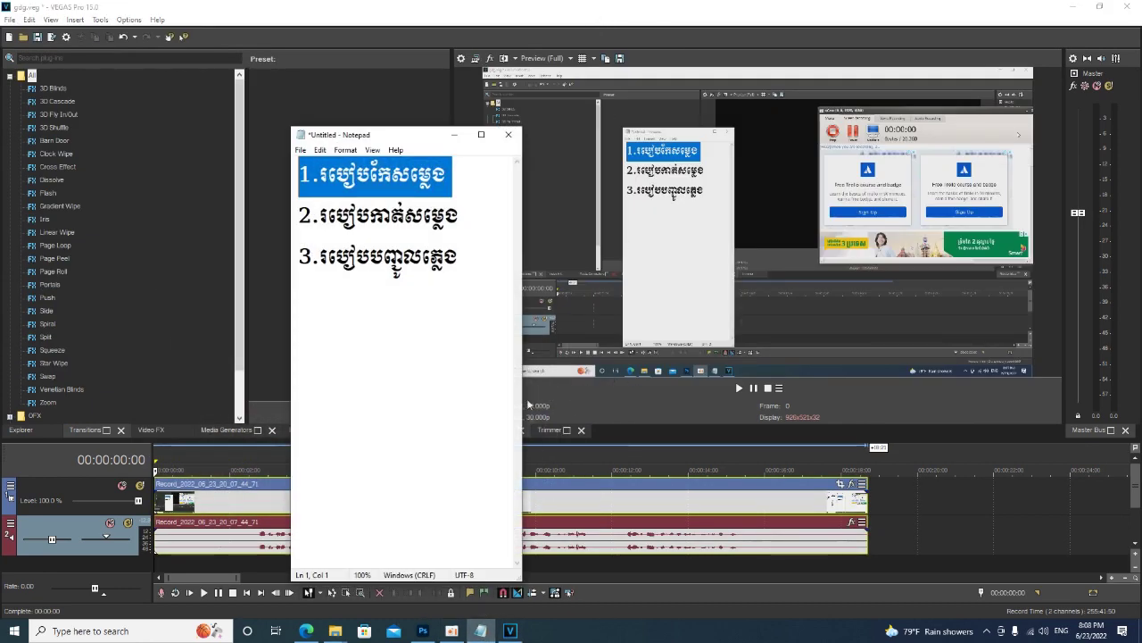
click(463, 180)
key(shift+Home)
click(454, 135)
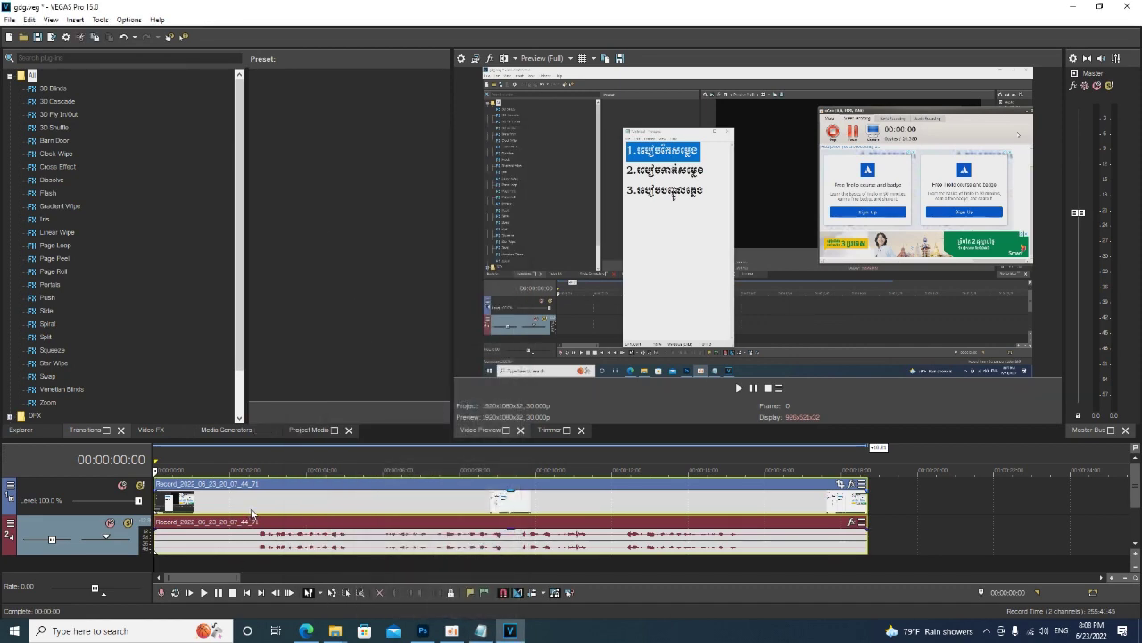
Step: Play the original recording from 00:00:02:13 to hear the unmodified voice
click(247, 504)
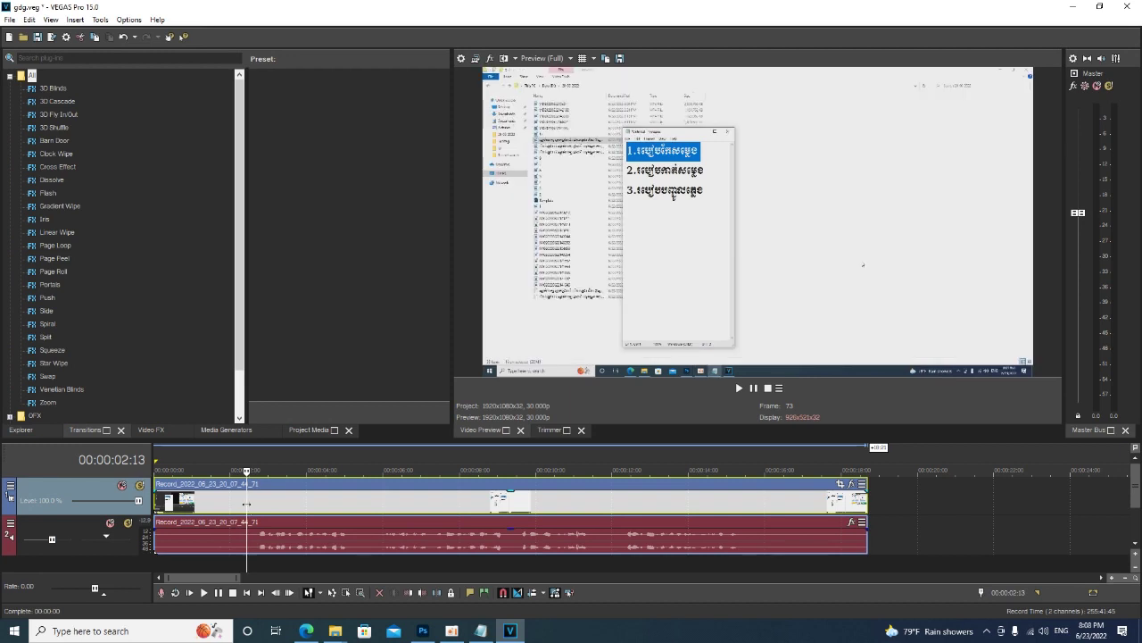
key(space)
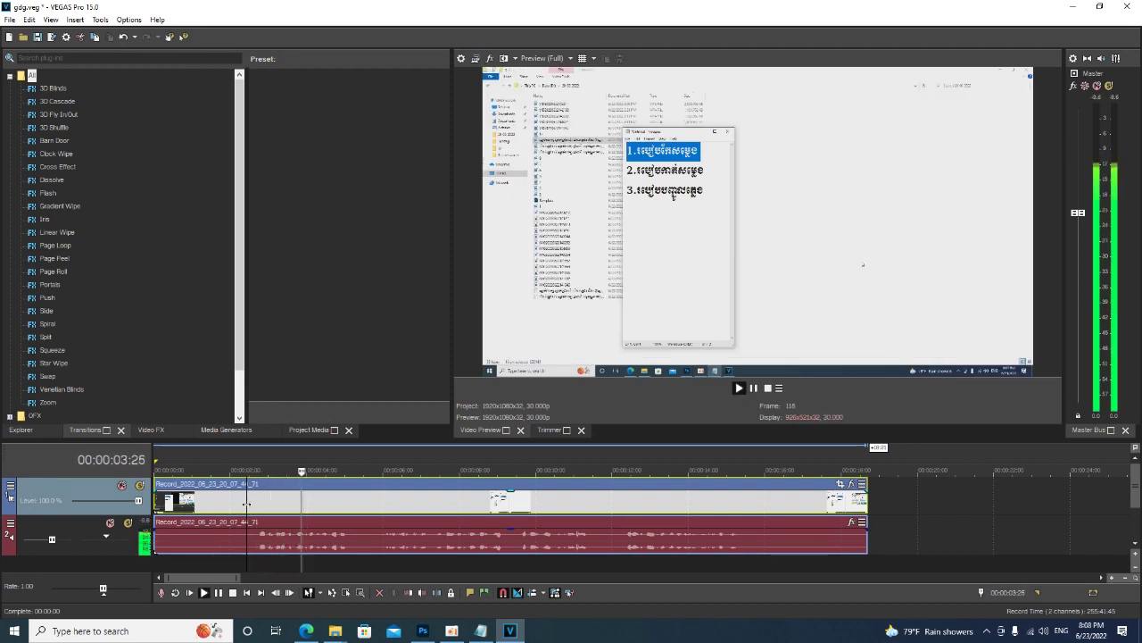
key(space)
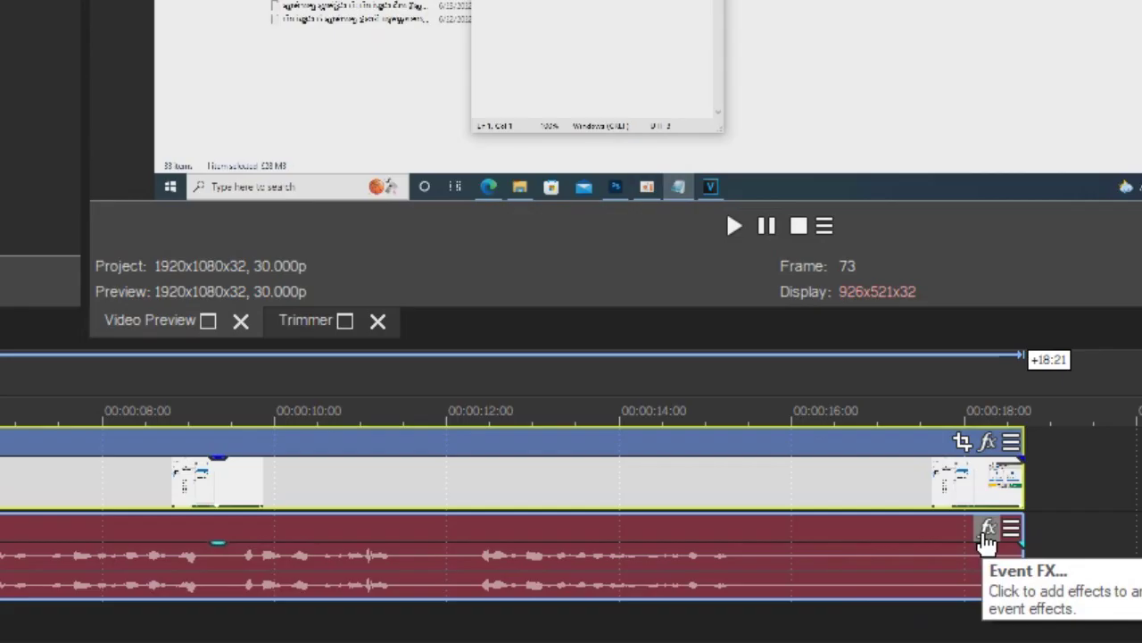
Step: Add the Pitch Shift effect to the recording's audio event and play it from about 00:00:02:16
click(987, 536)
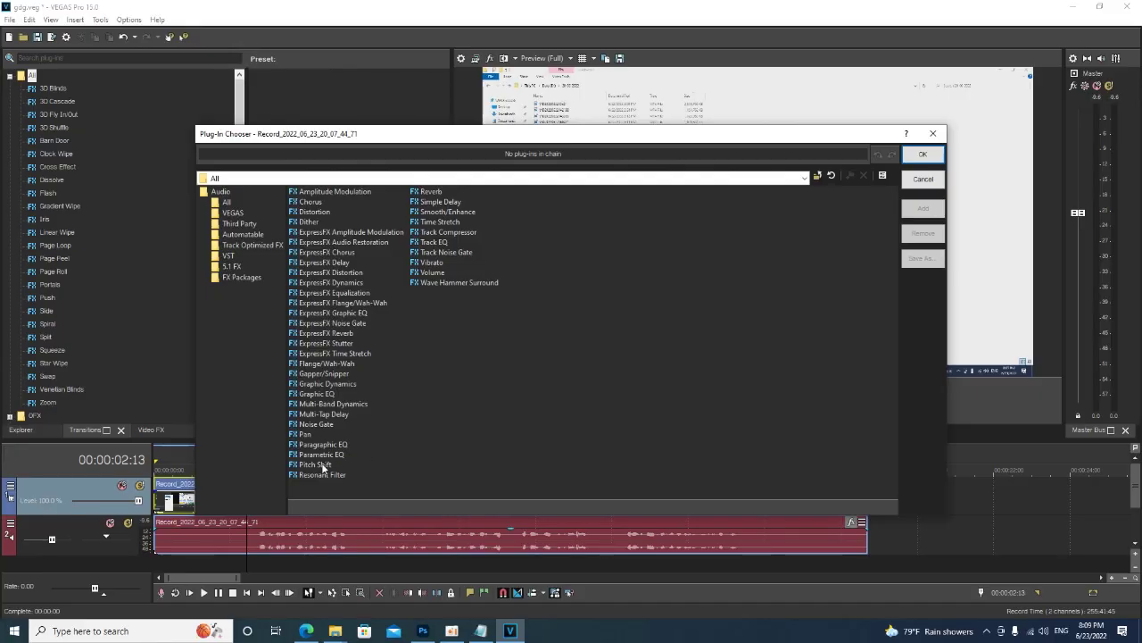
click(320, 465)
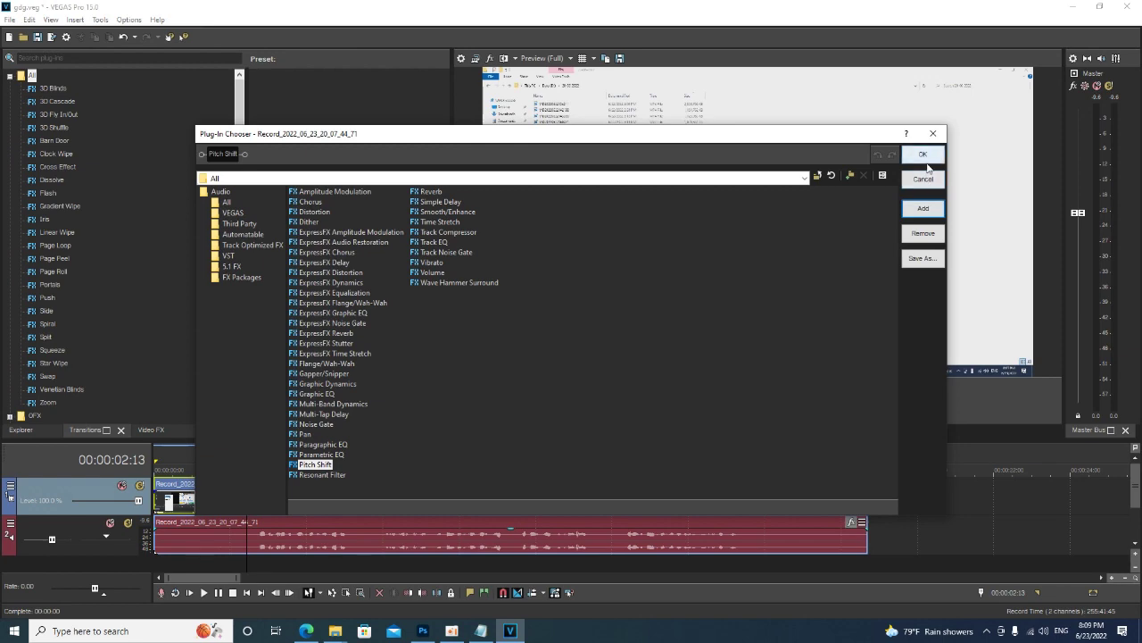
click(929, 168)
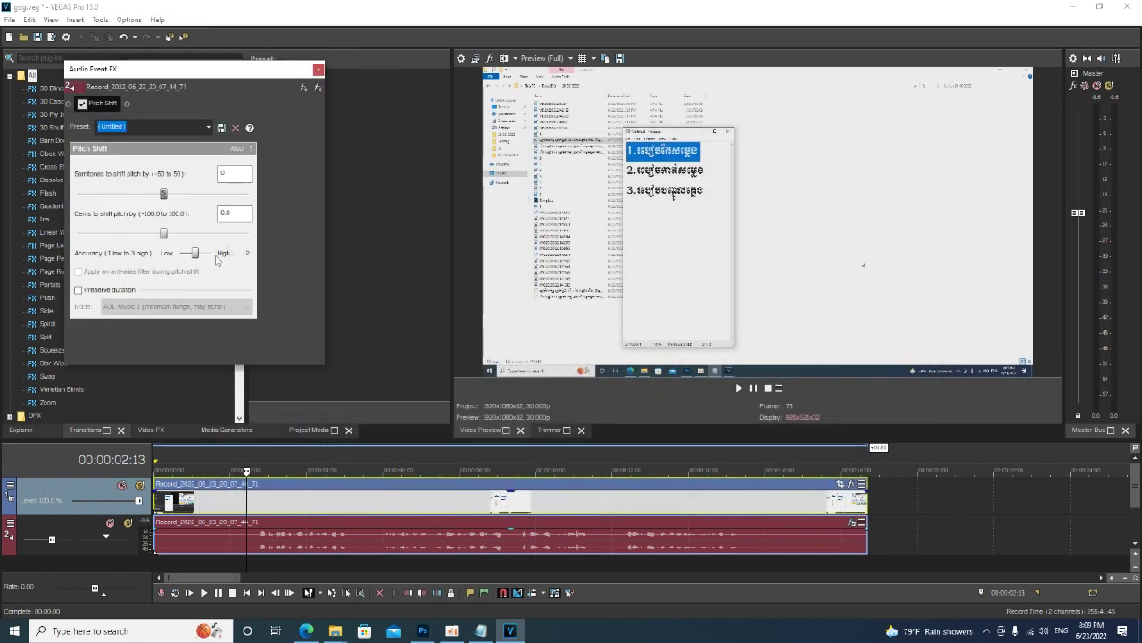
click(251, 506)
key(space)
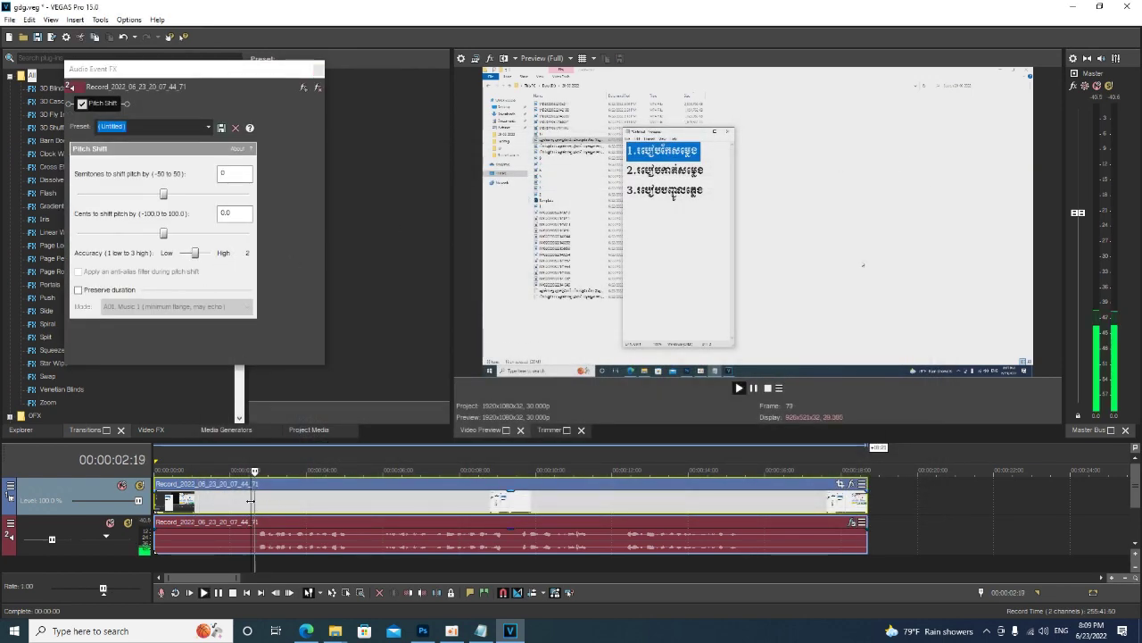
key(space)
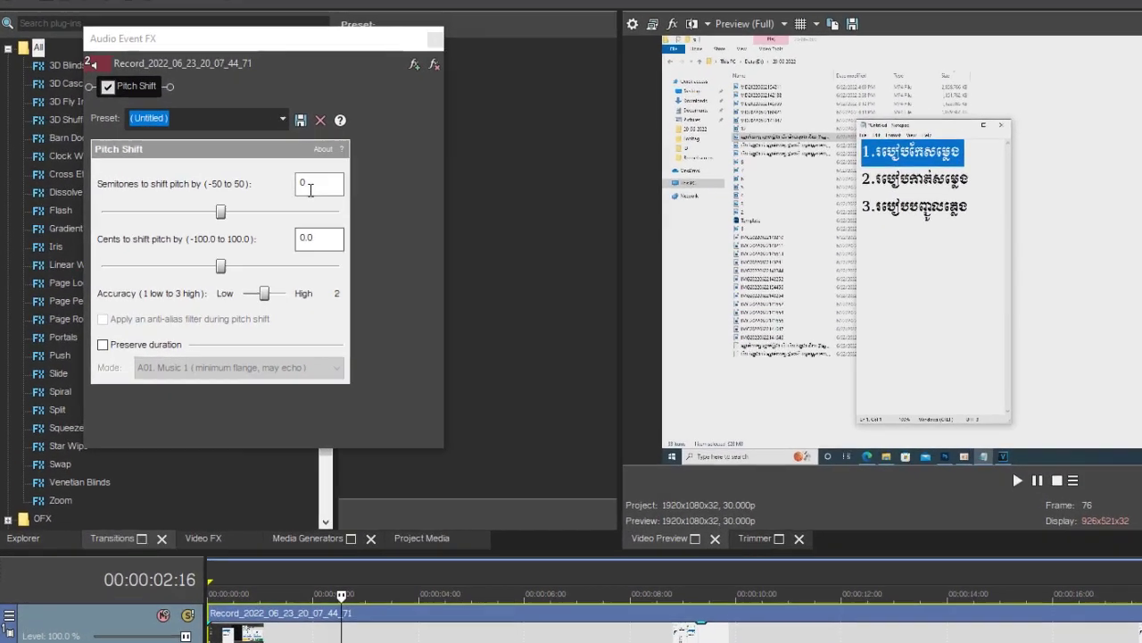
Step: Set the pitch shift to 2 semitones and 2 cents and play the audio from 00:00:02:11
click(228, 175)
text(2)
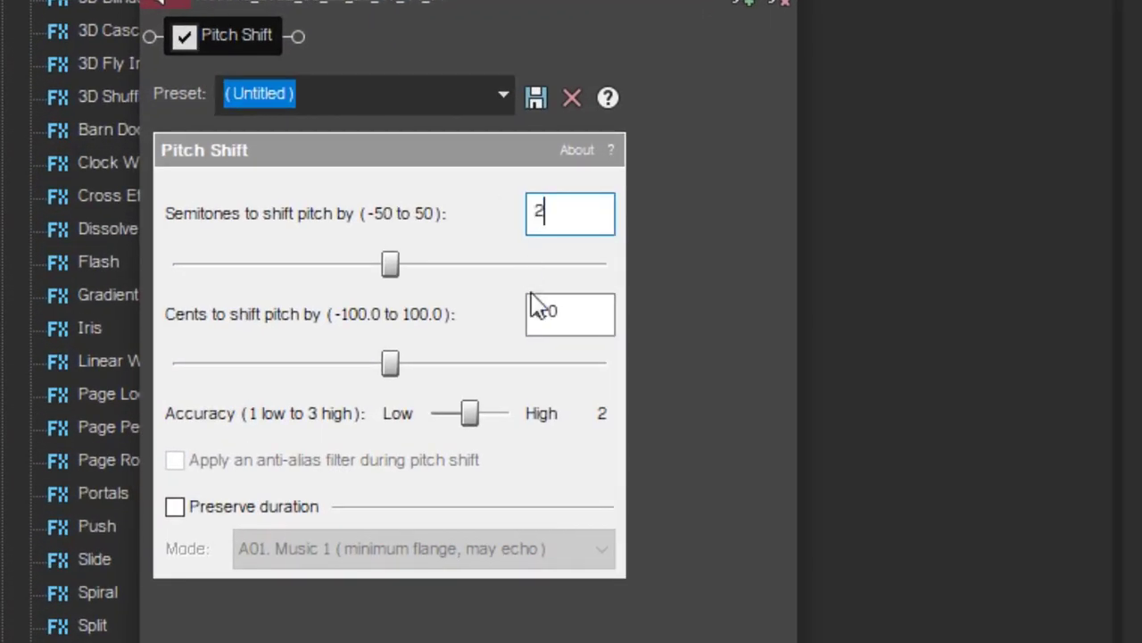
double_click(532, 309)
text(2)
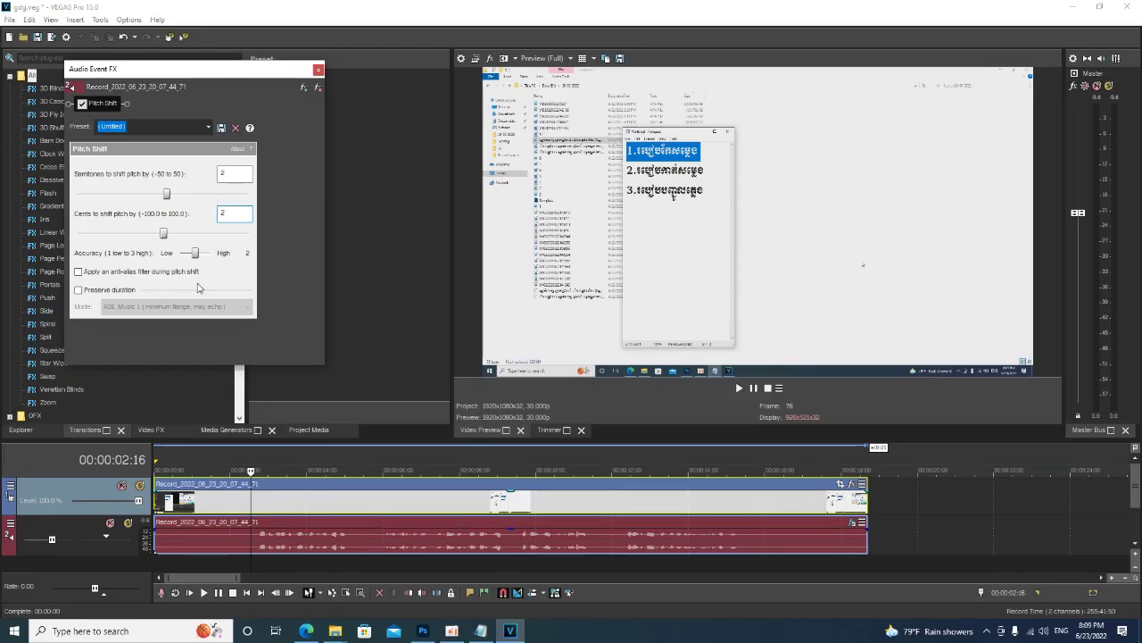
click(245, 507)
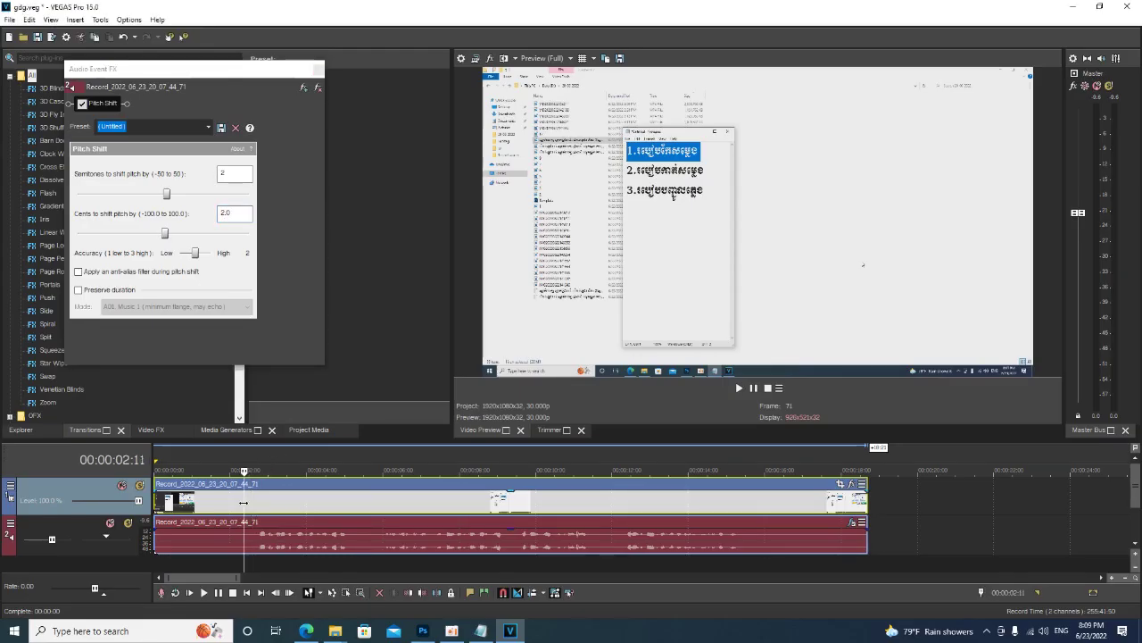
key(space)
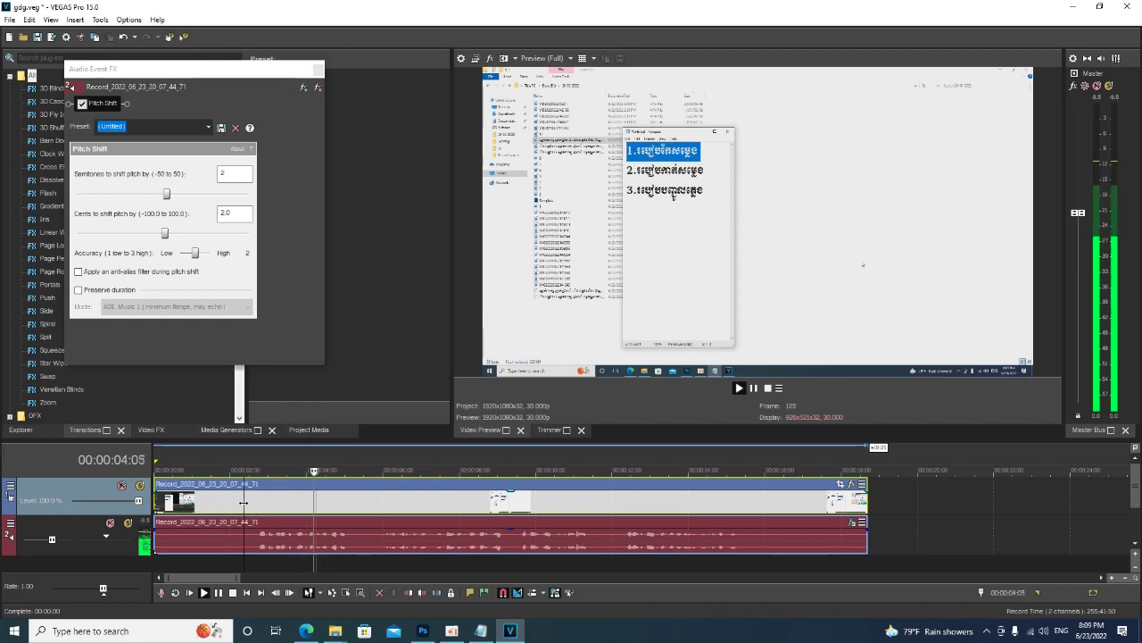
key(space)
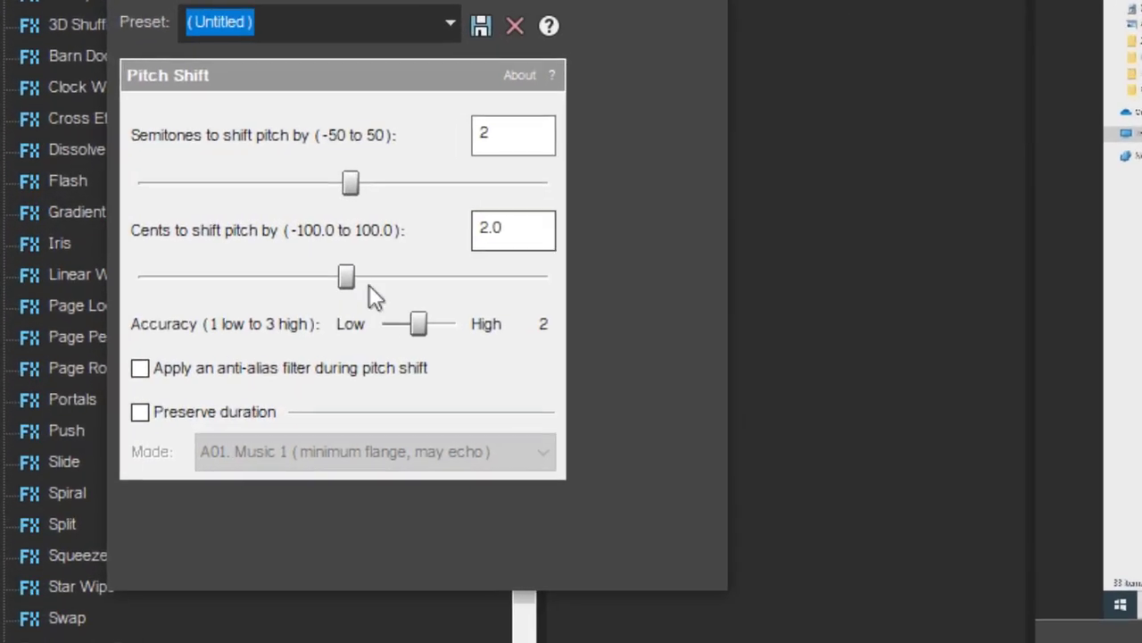
Step: Set the pitch shift to -2 semitones and -2.8 cents, play the voice back, and close the effect window
drag(354, 280, 344, 279)
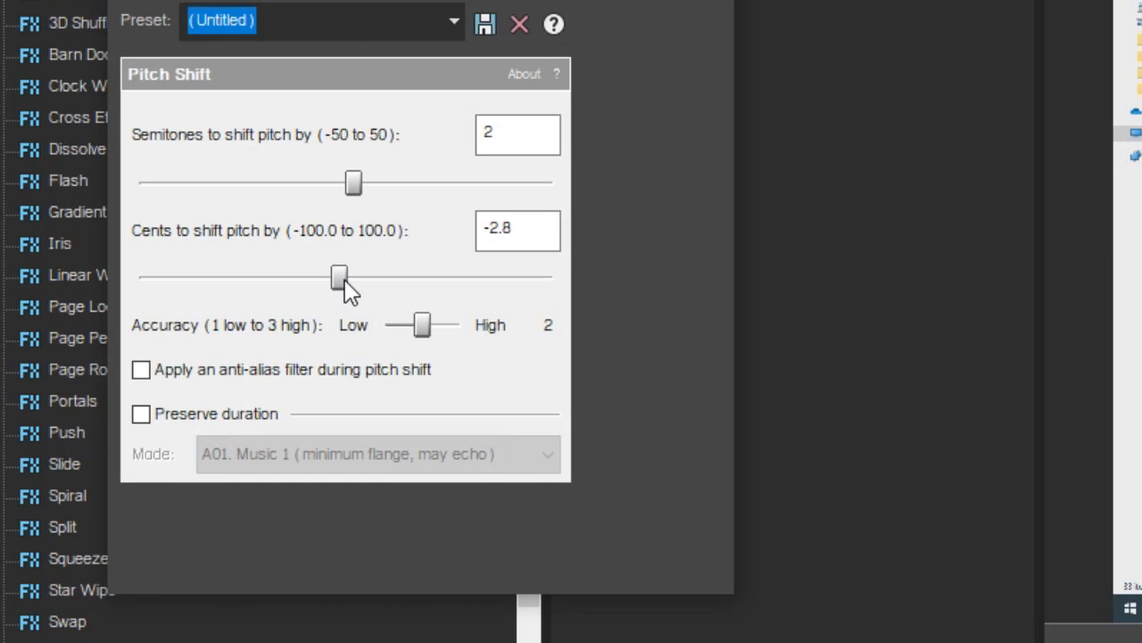
drag(350, 184, 339, 189)
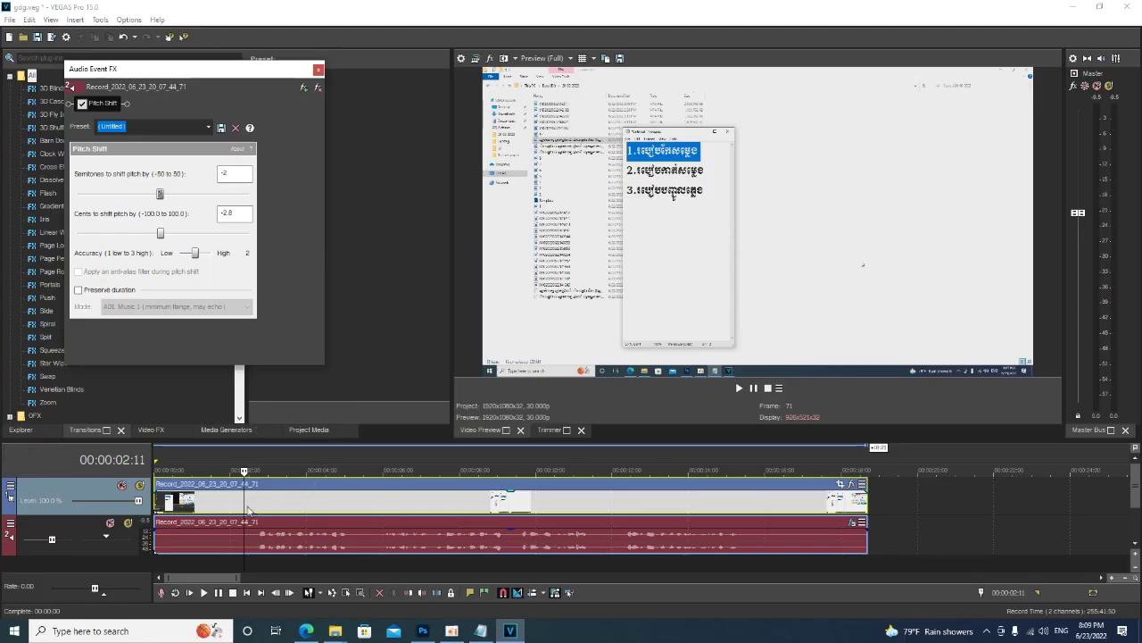
click(248, 507)
key(space)
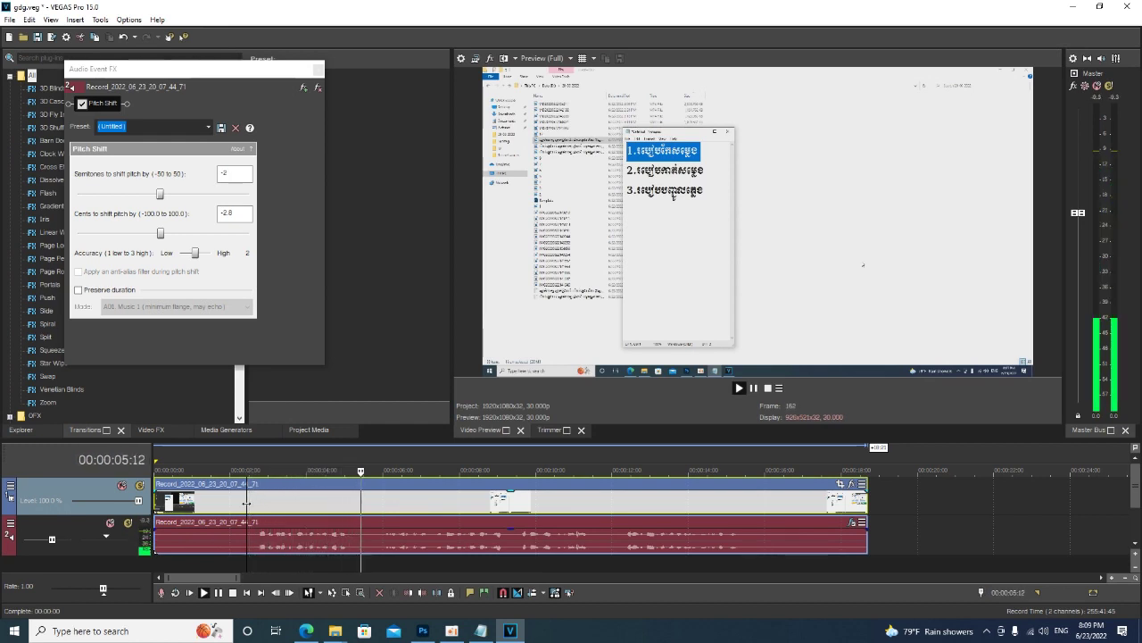
key(space)
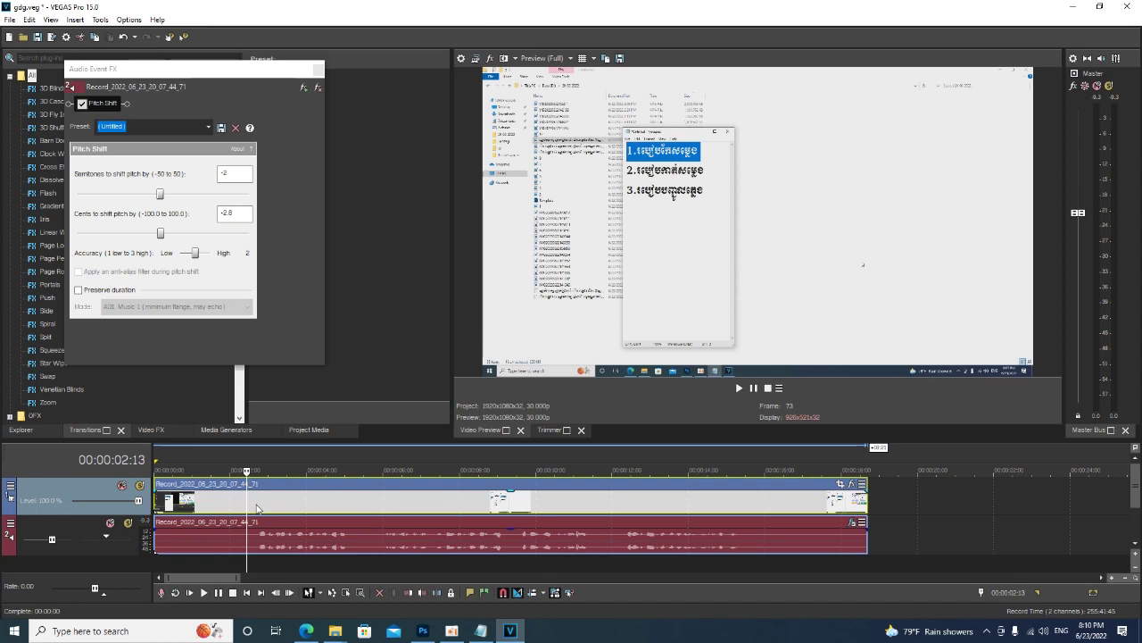
key(space)
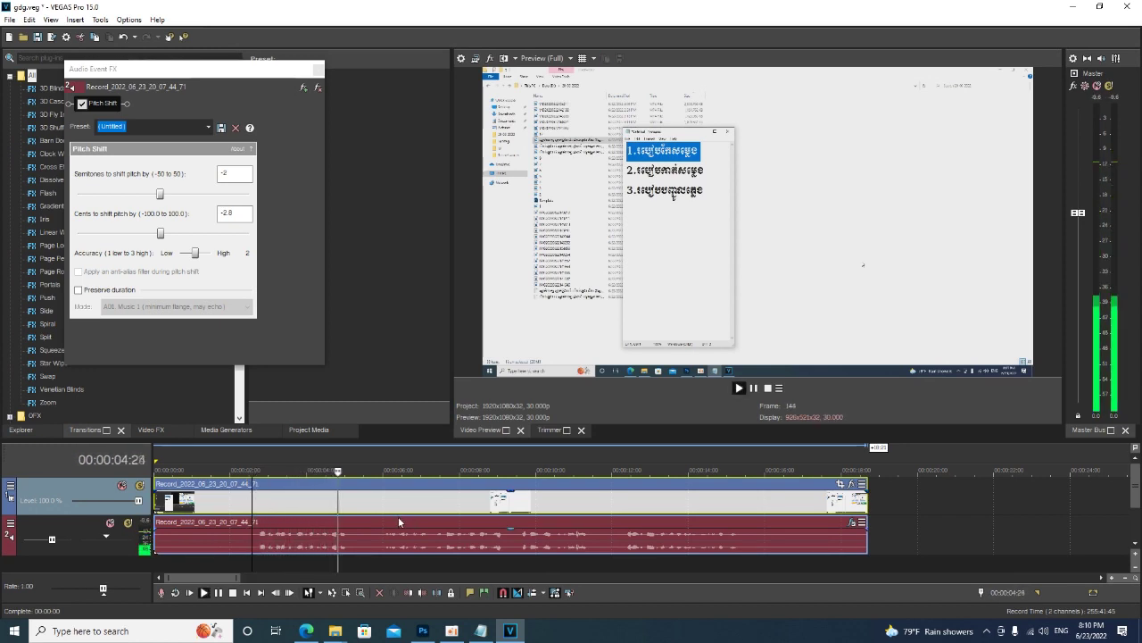
key(space)
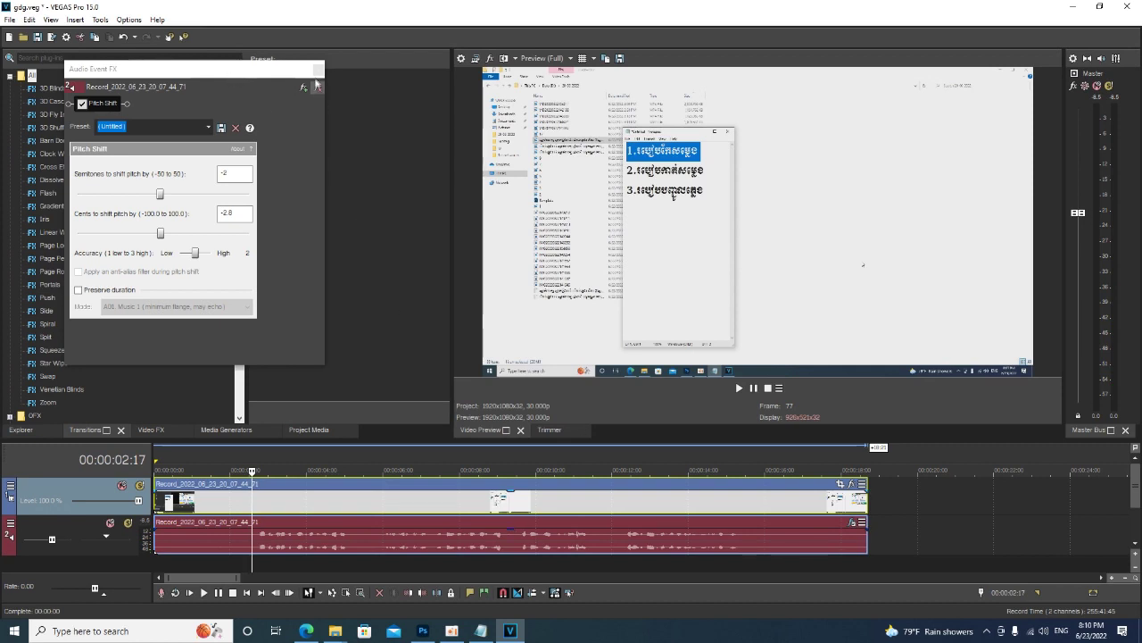
click(319, 69)
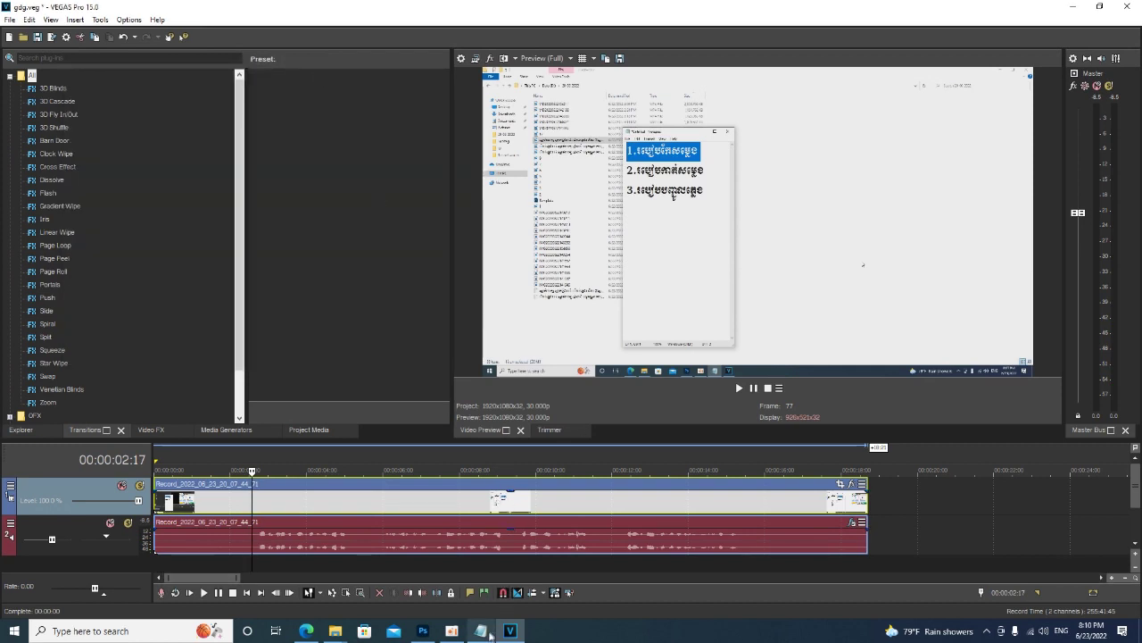
Step: Bring up the Notepad outline, highlight its second line, and return to the VEGAS Pro project
click(480, 630)
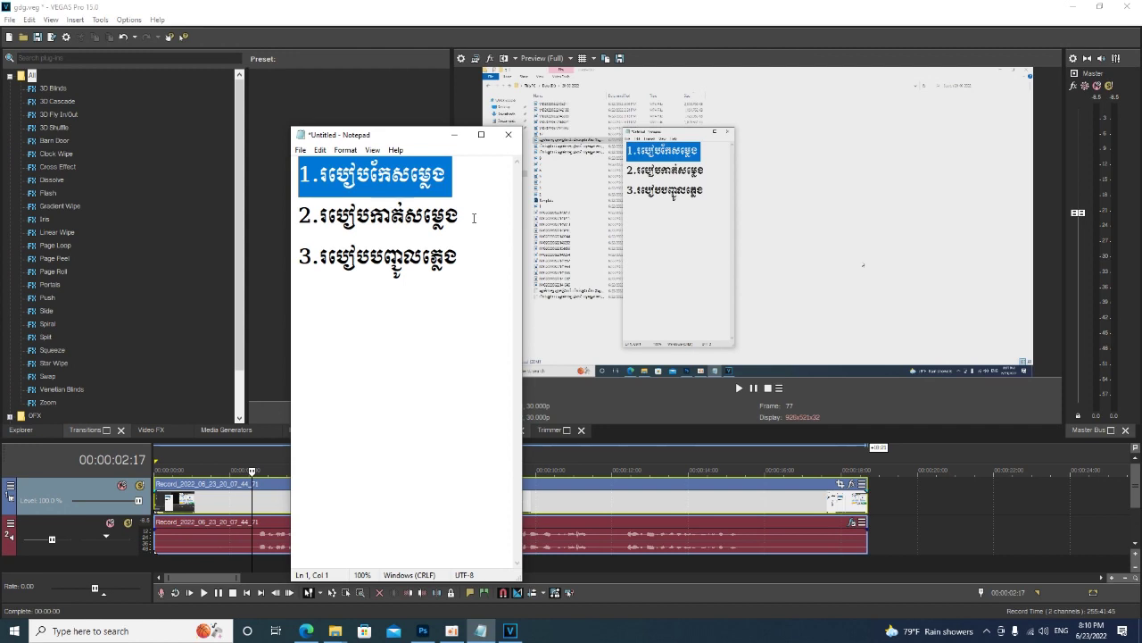
drag(474, 218, 300, 215)
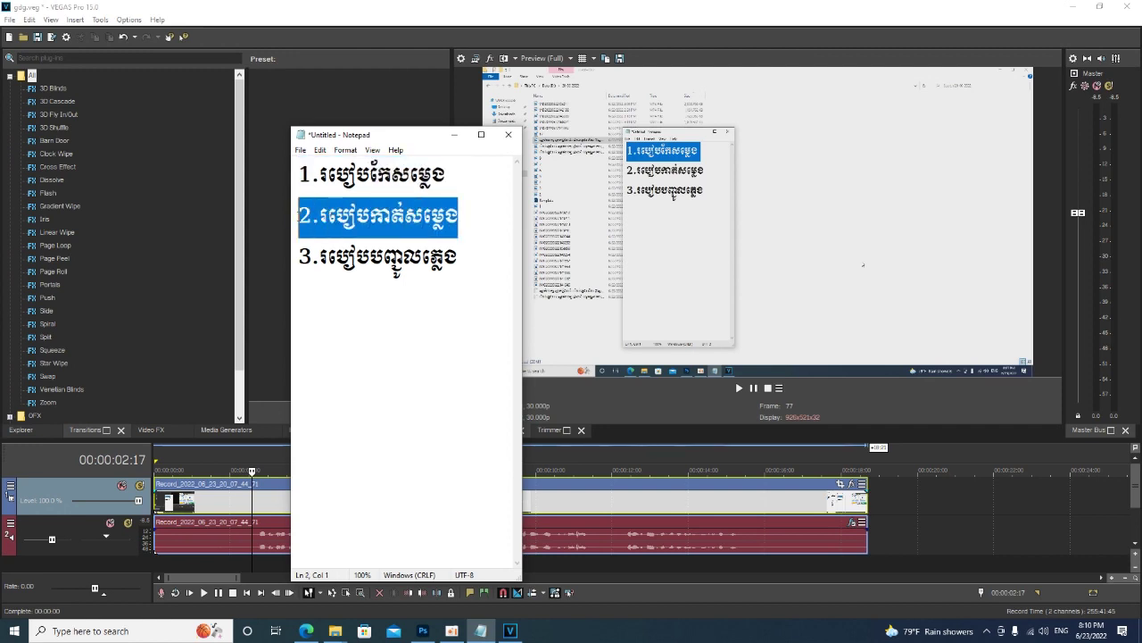
click(454, 134)
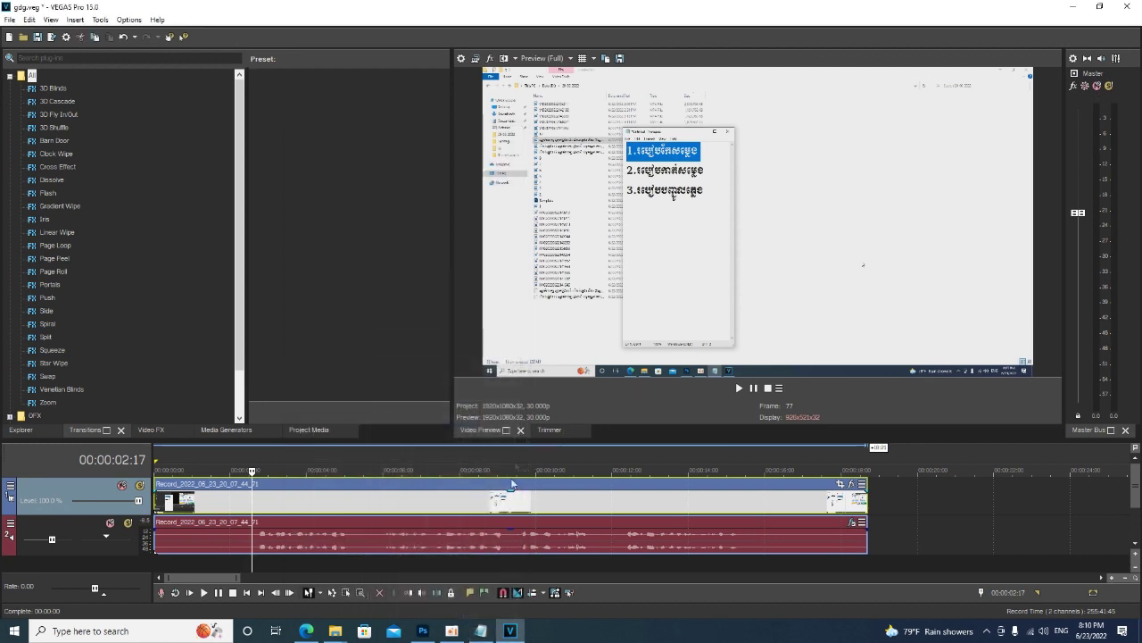
click(374, 536)
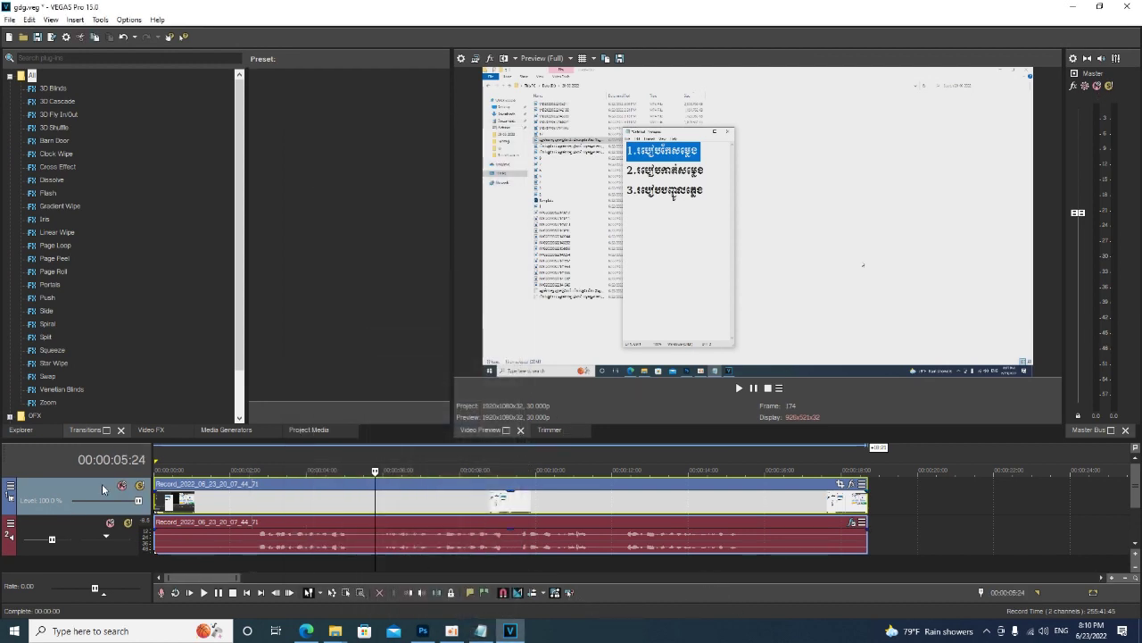
click(242, 541)
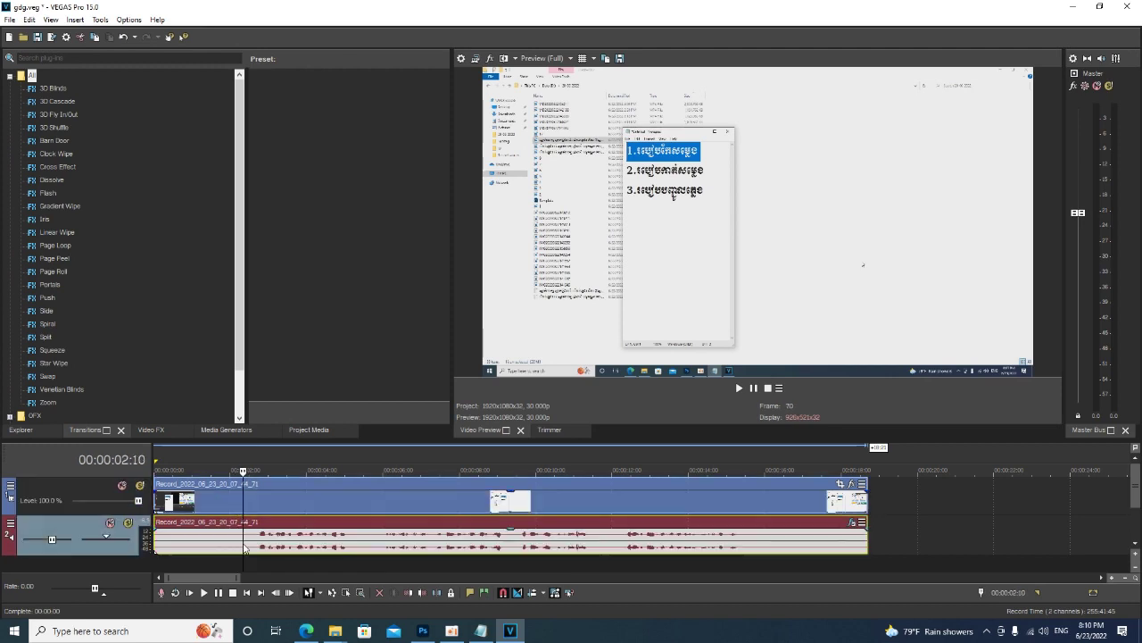
click(223, 537)
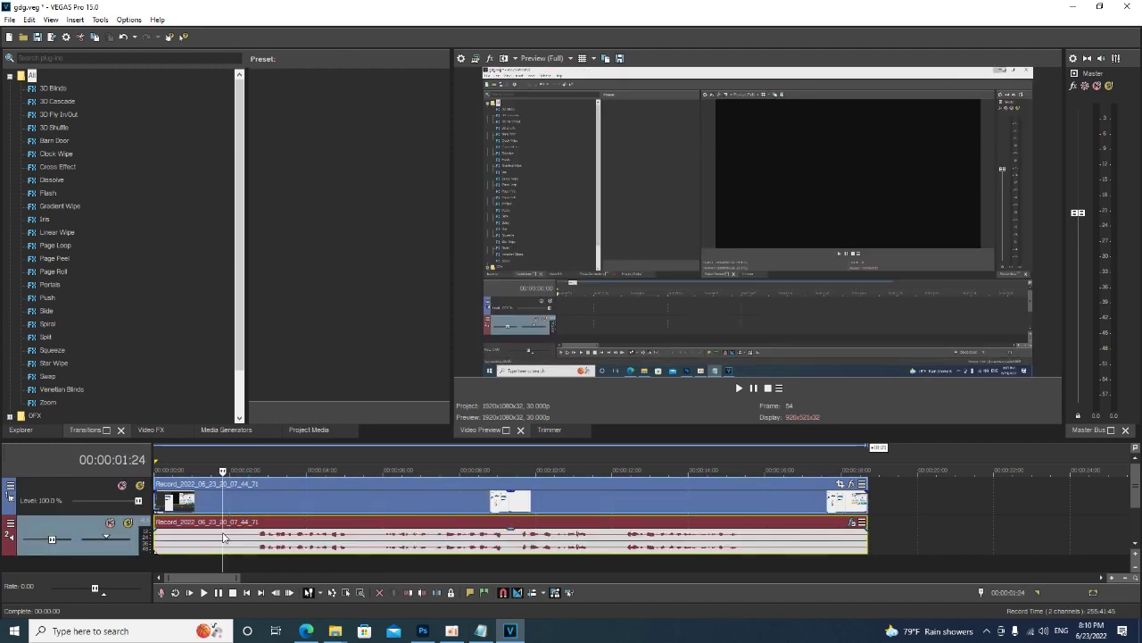
click(270, 541)
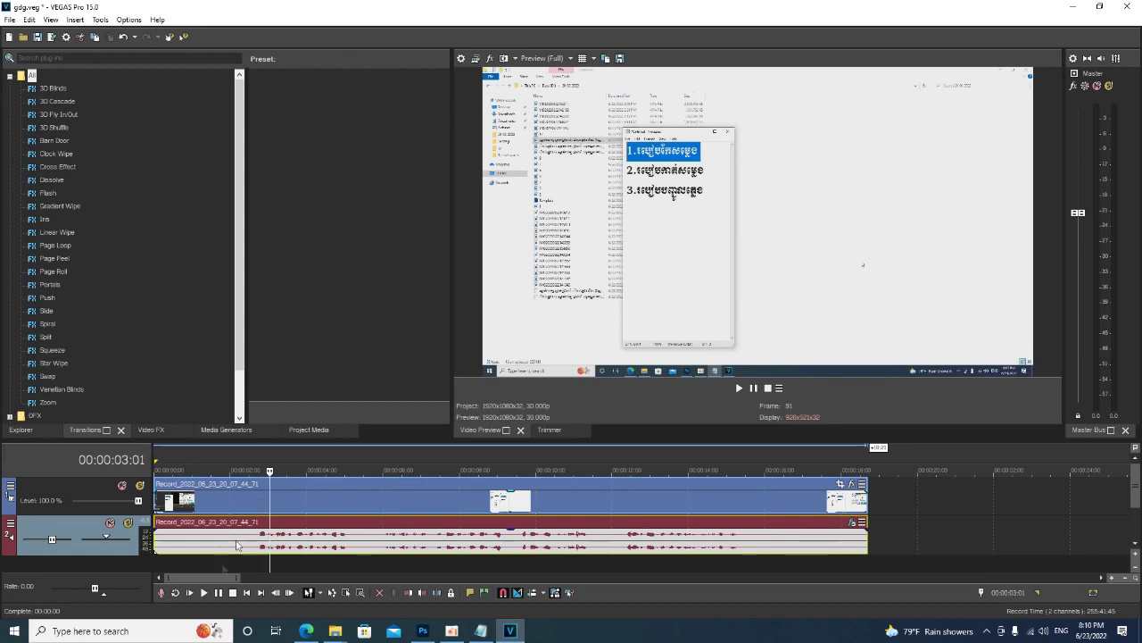
click(209, 548)
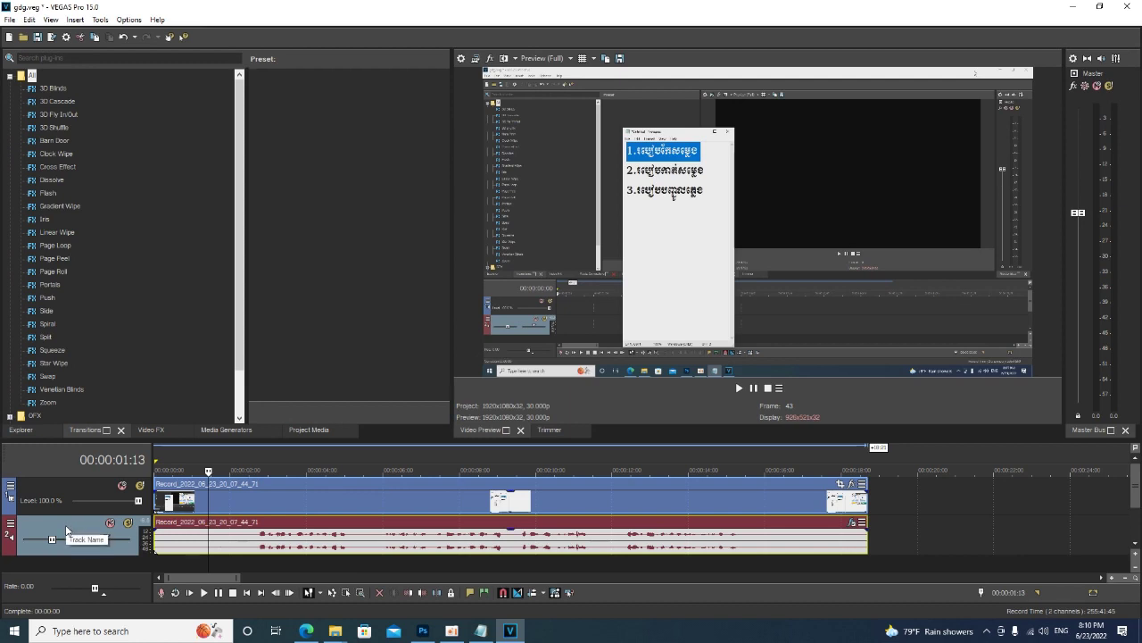
Step: Delete the recording's audio track and position the playhead at about 00:00:01:29 on the remaining video to play it
right_click(66, 530)
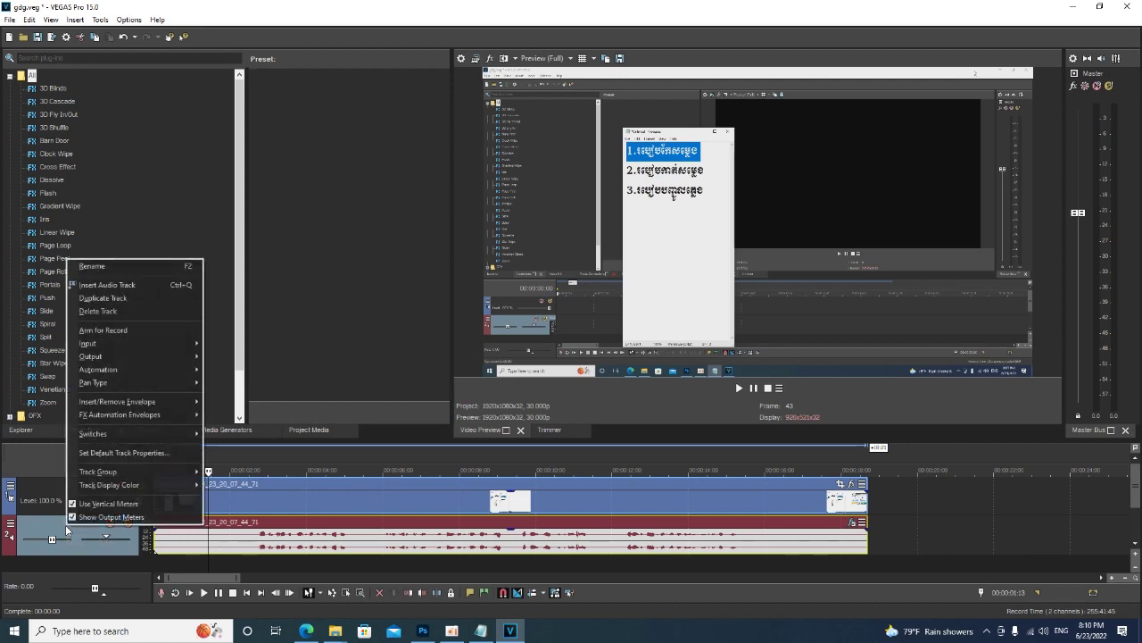
click(86, 313)
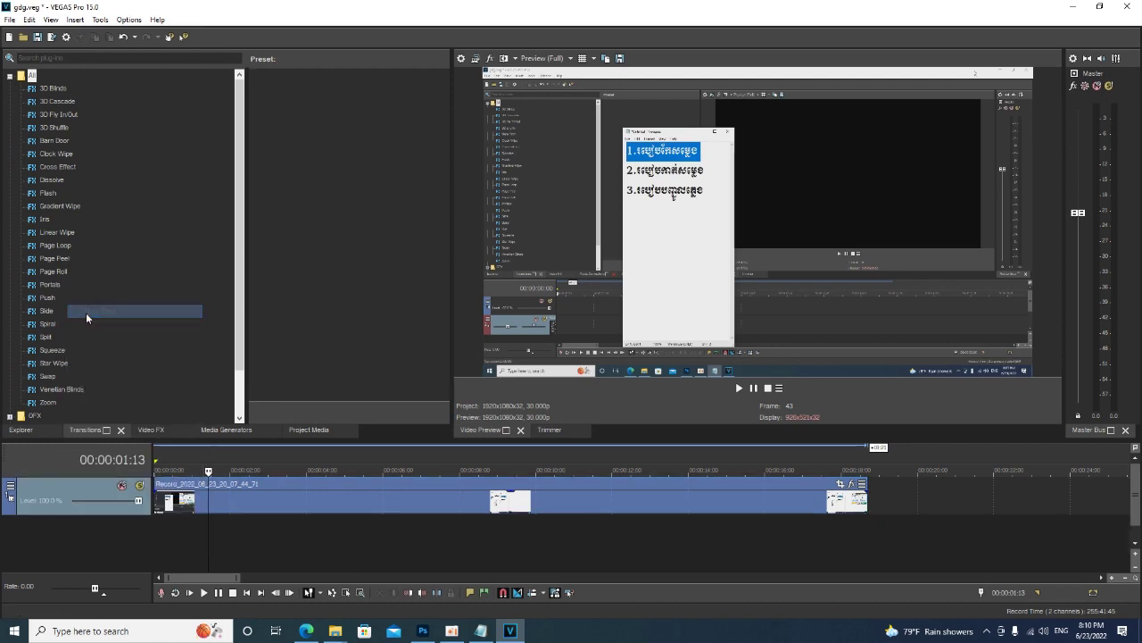
click(228, 509)
click(229, 507)
key(space)
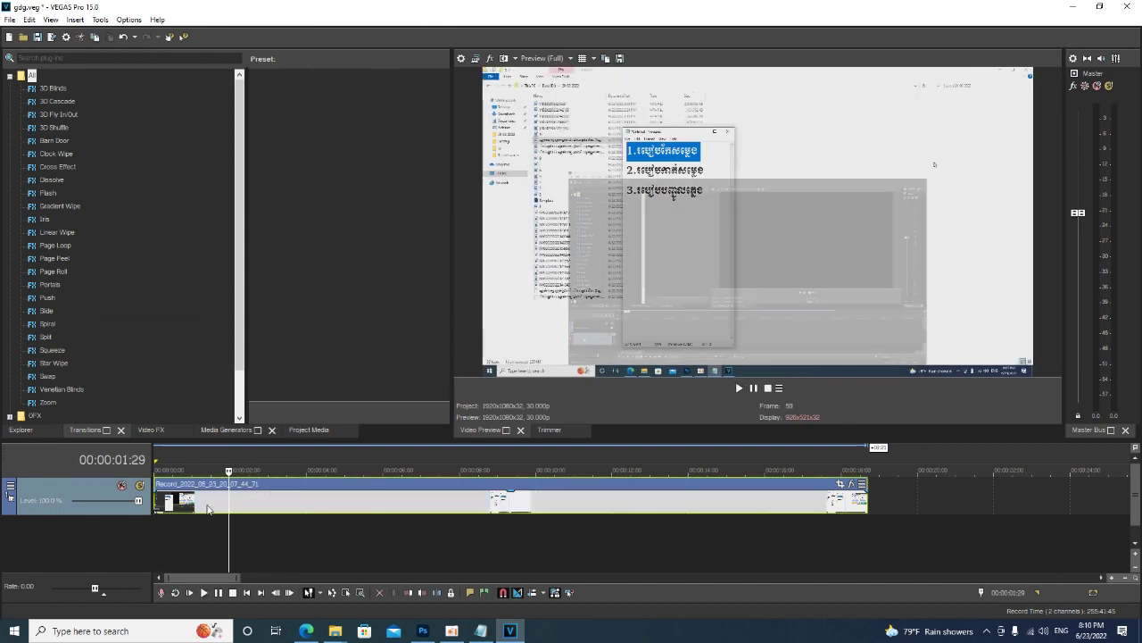
click(175, 507)
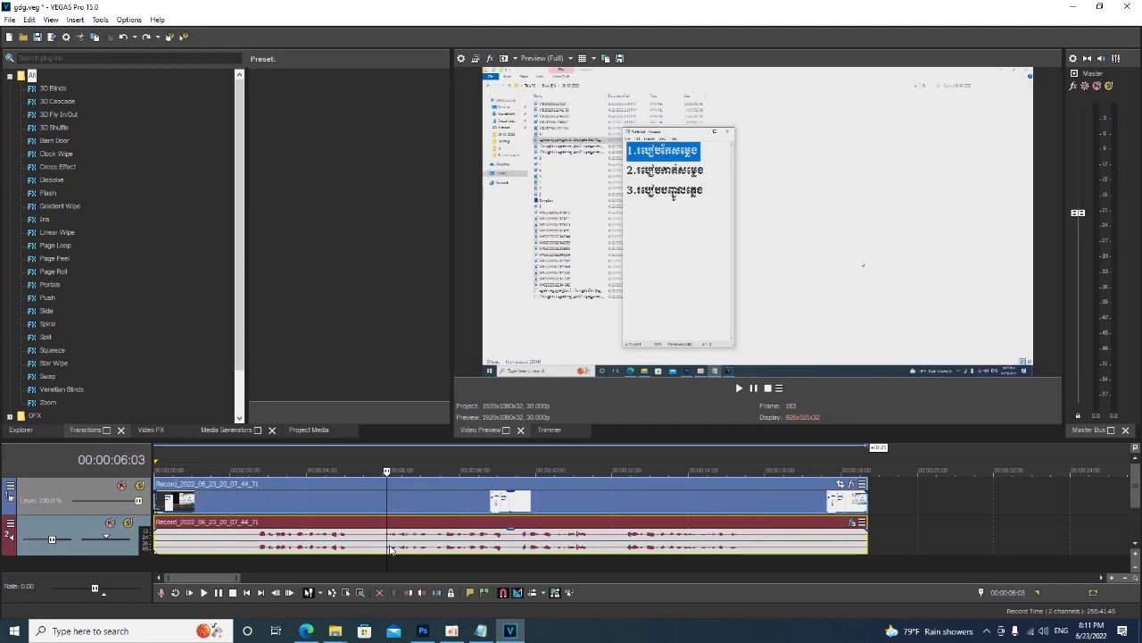
Step: Split the recording's video and audio events at 00:00:06:01 and 00:00:07:06
key(s)
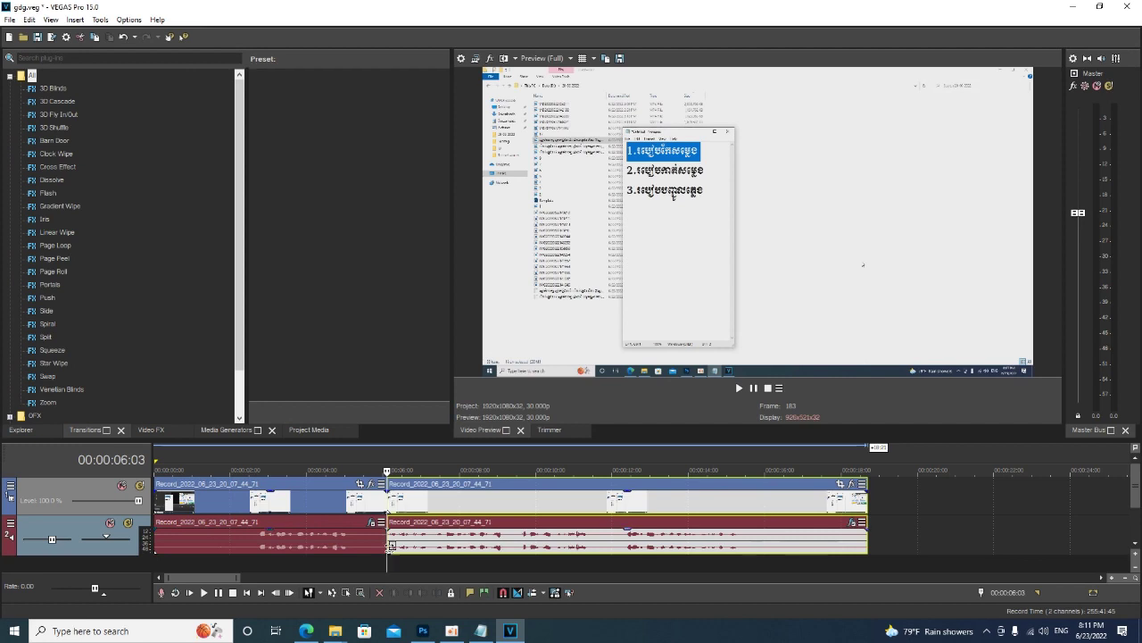
key(ctrl+z)
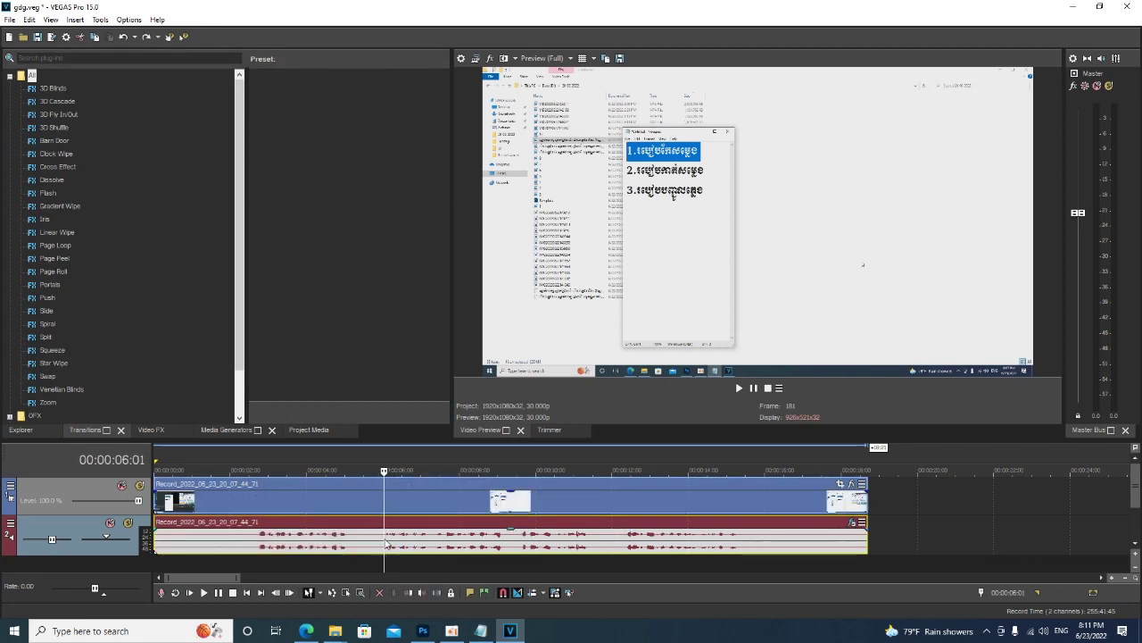
key(s)
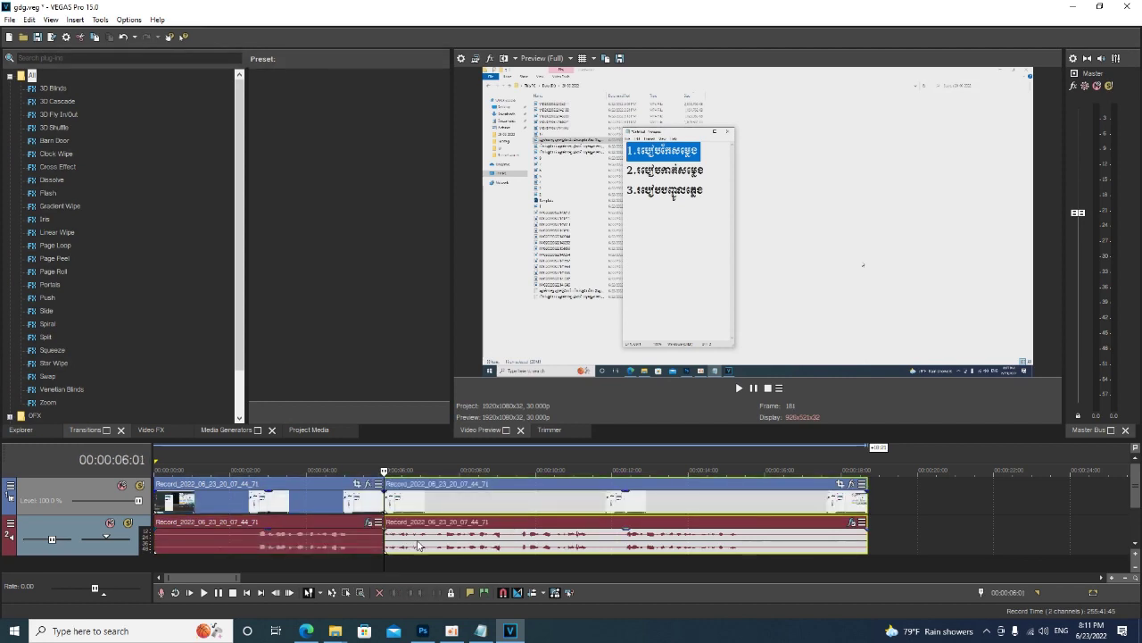
click(429, 541)
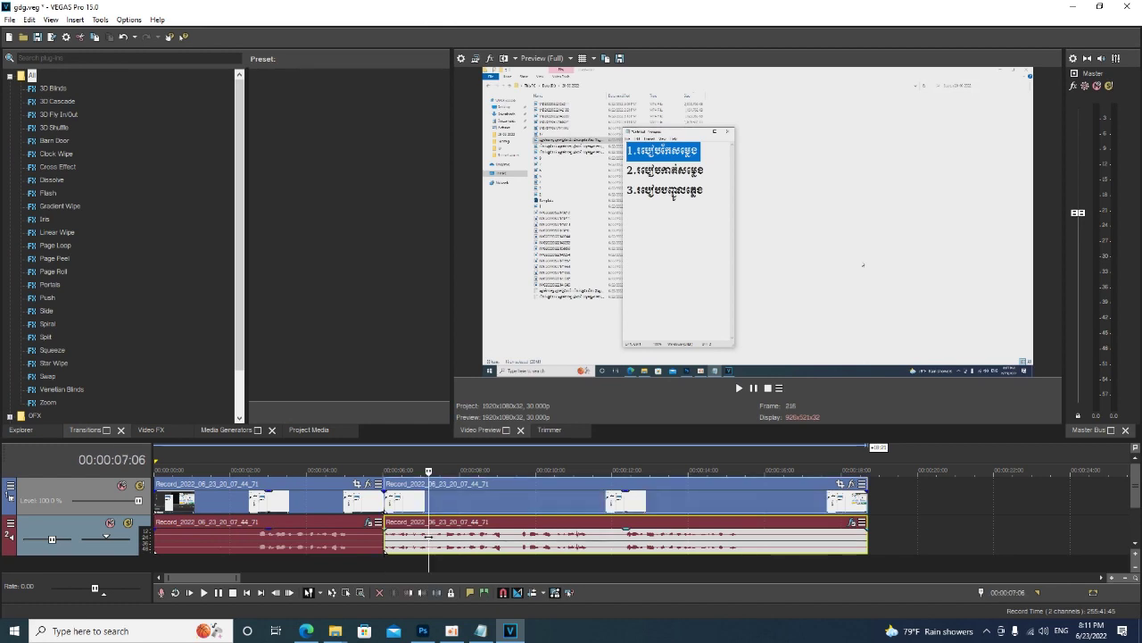
key(s)
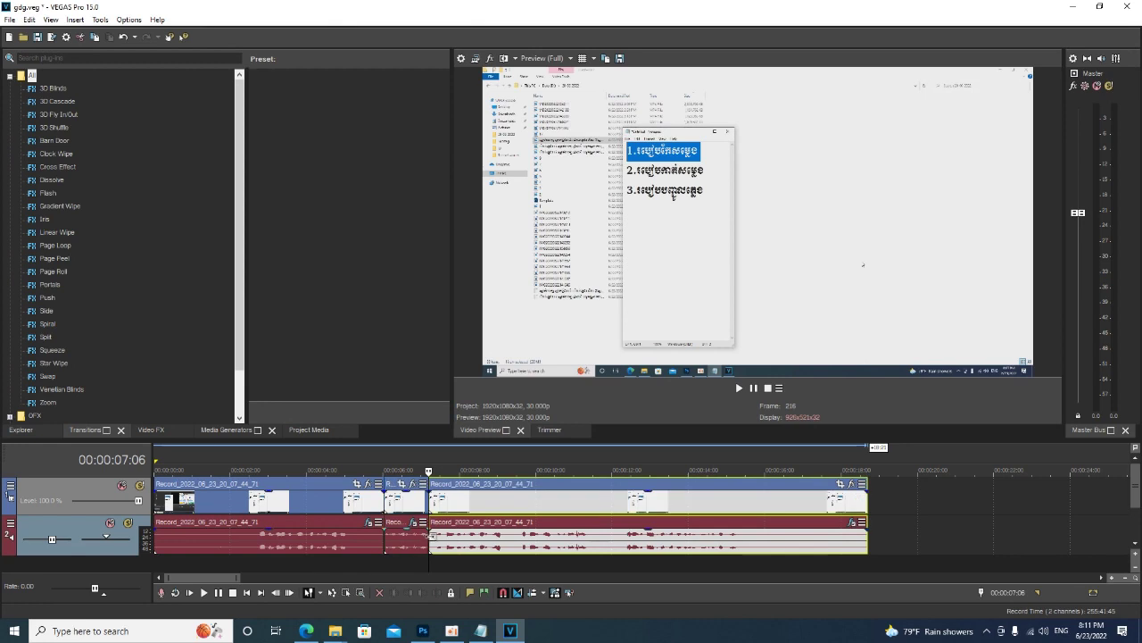
Step: Lower the gain of the short middle audio piece to about -6 dB and play across it
scroll(400, 536, up, 3)
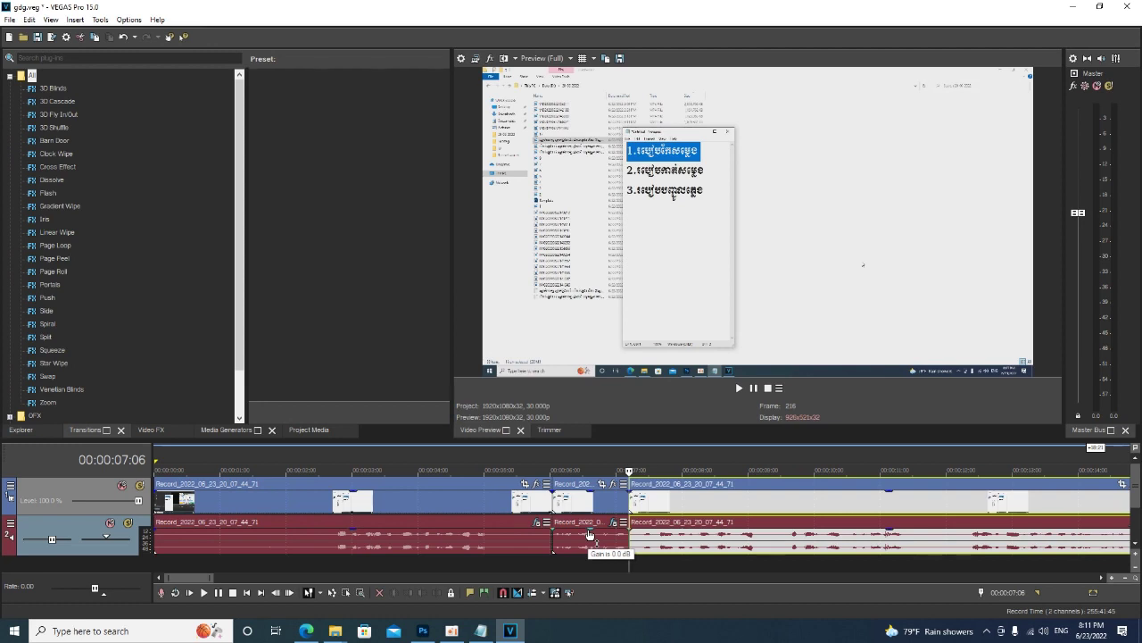
drag(589, 534, 590, 543)
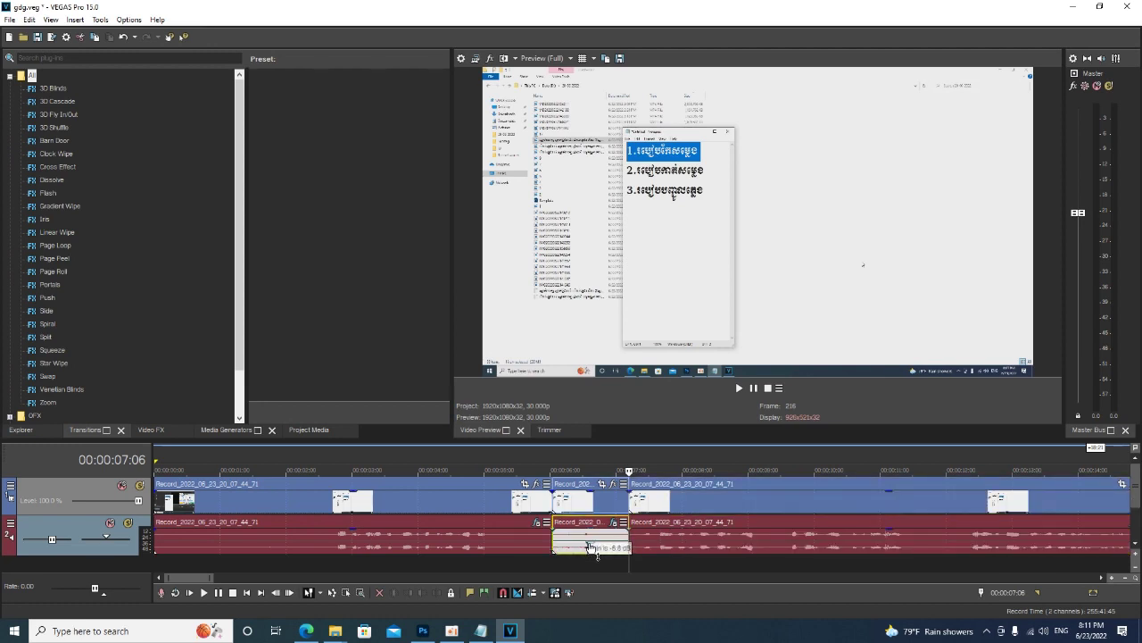
click(542, 545)
key(space)
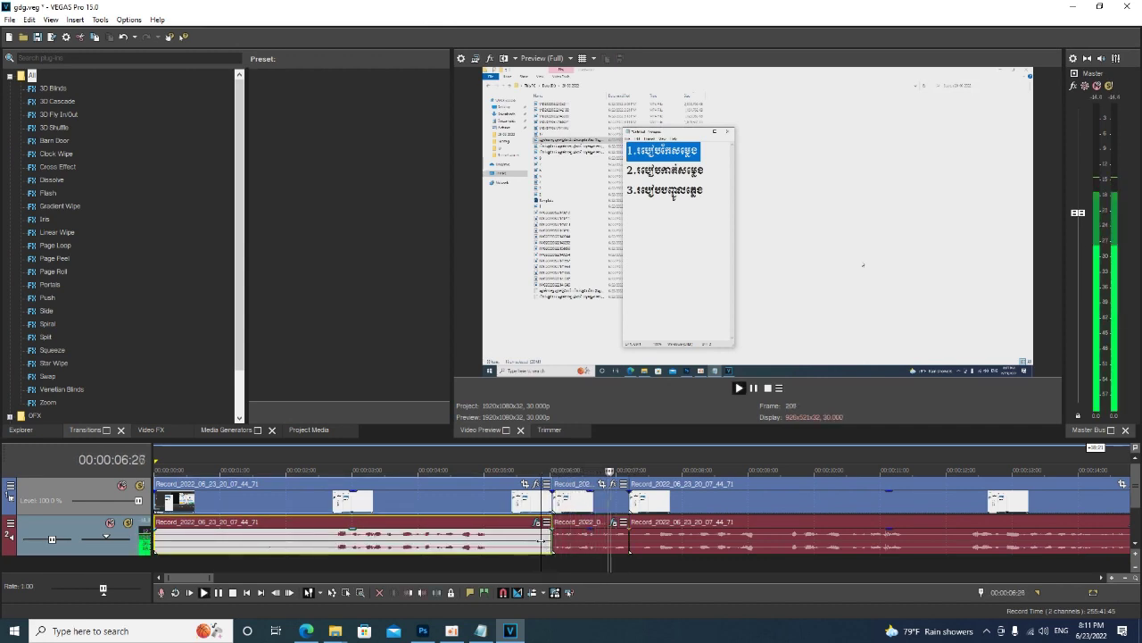
key(space)
Step: Lower the middle audio piece's gain further to about -15.5 dB and play it from 00:00:05:25
click(591, 536)
drag(591, 535, 590, 564)
click(546, 538)
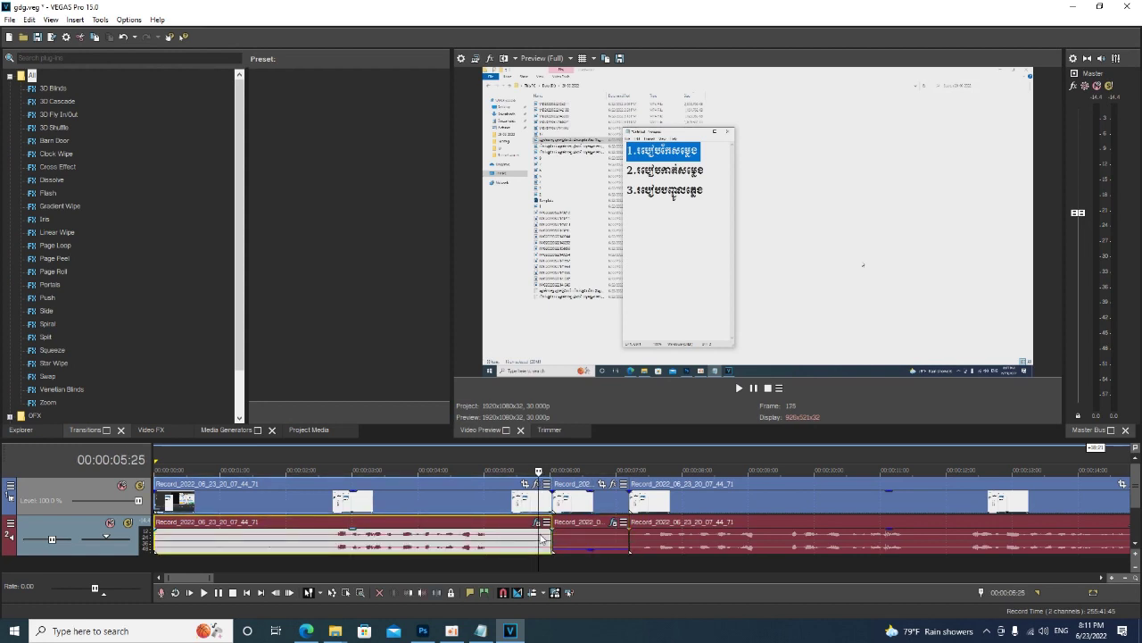
key(space)
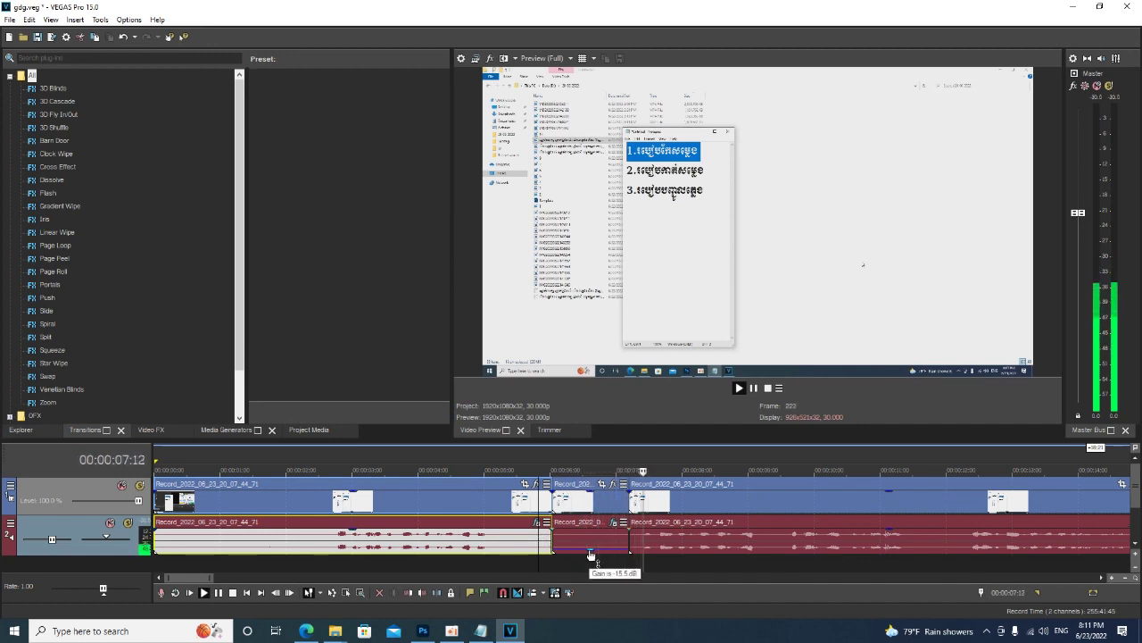
key(space)
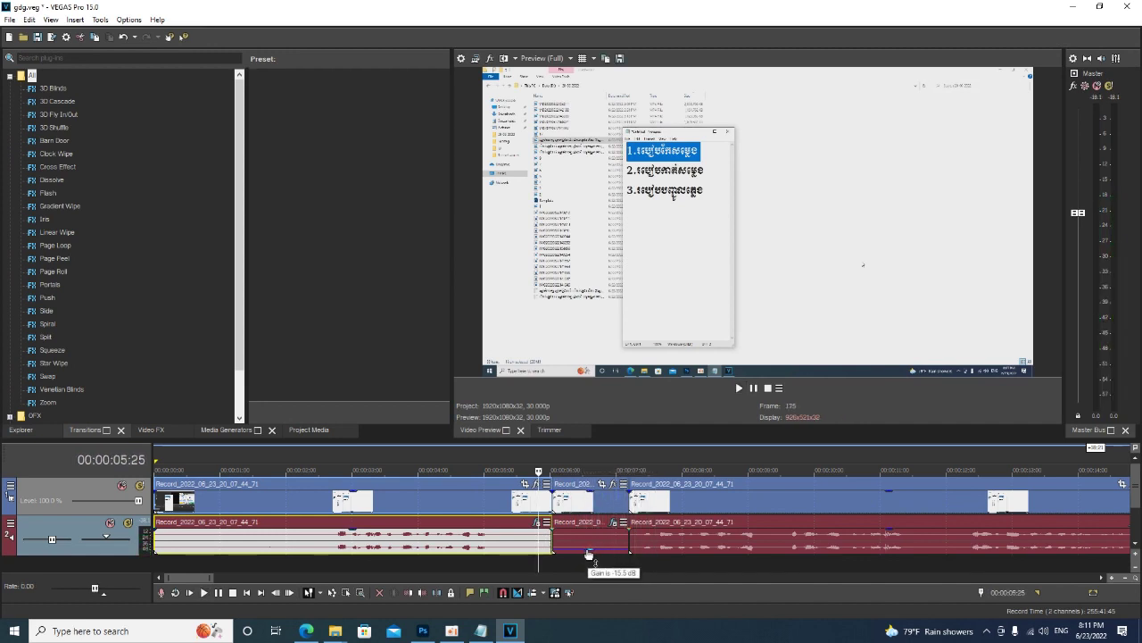
Step: Move the short middle audio piece onto a new track below and delete that track
click(579, 545)
click(589, 547)
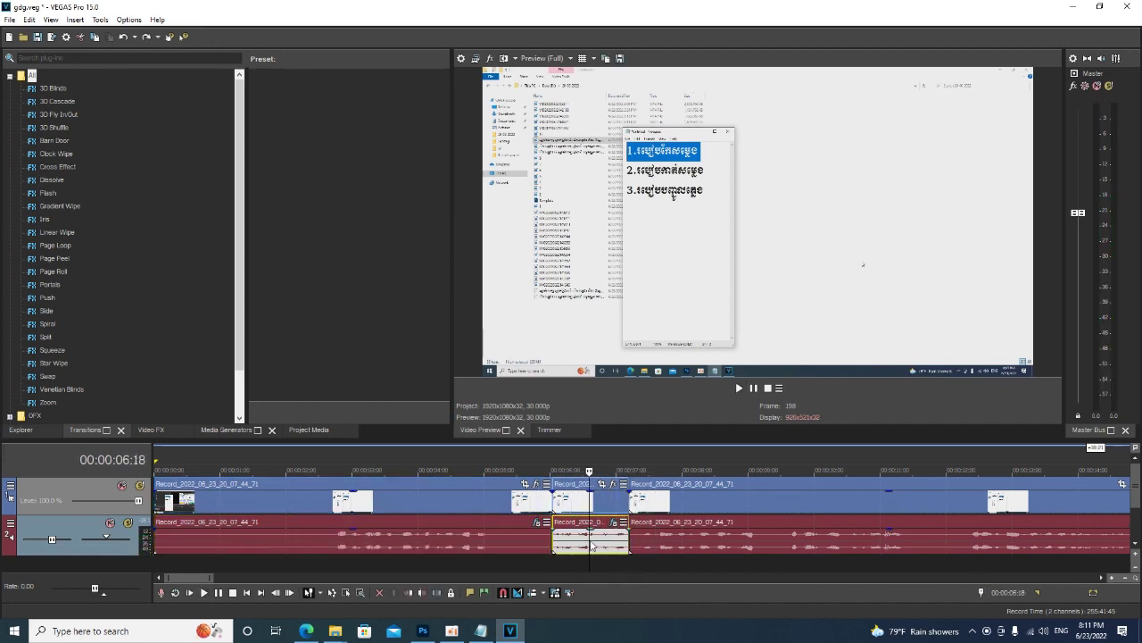
drag(590, 546, 592, 560)
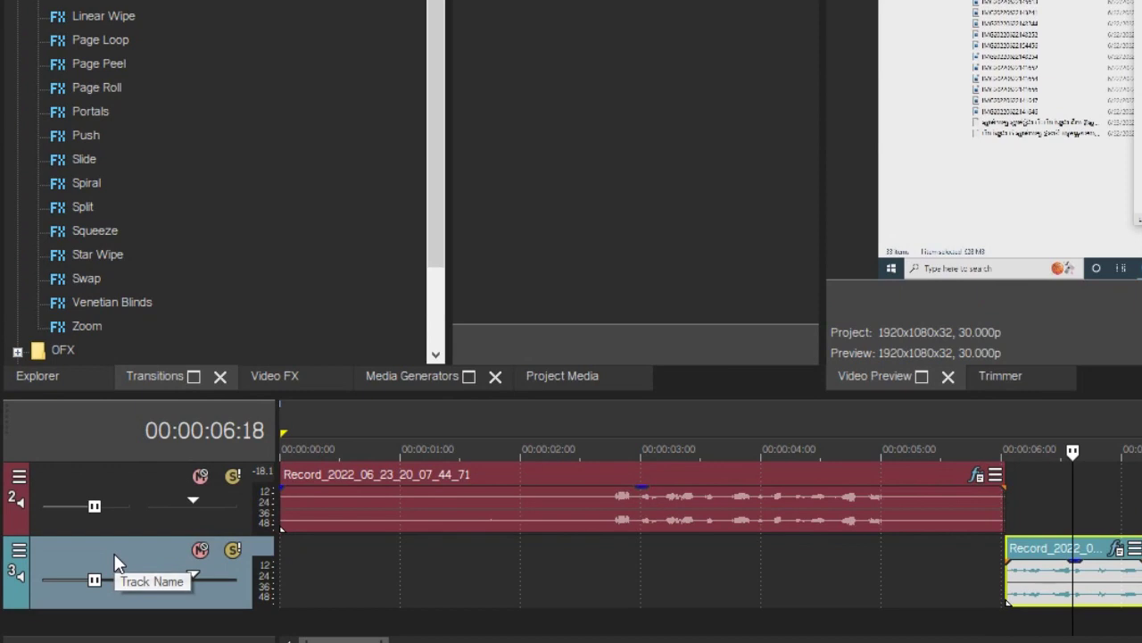
right_click(114, 553)
click(205, 168)
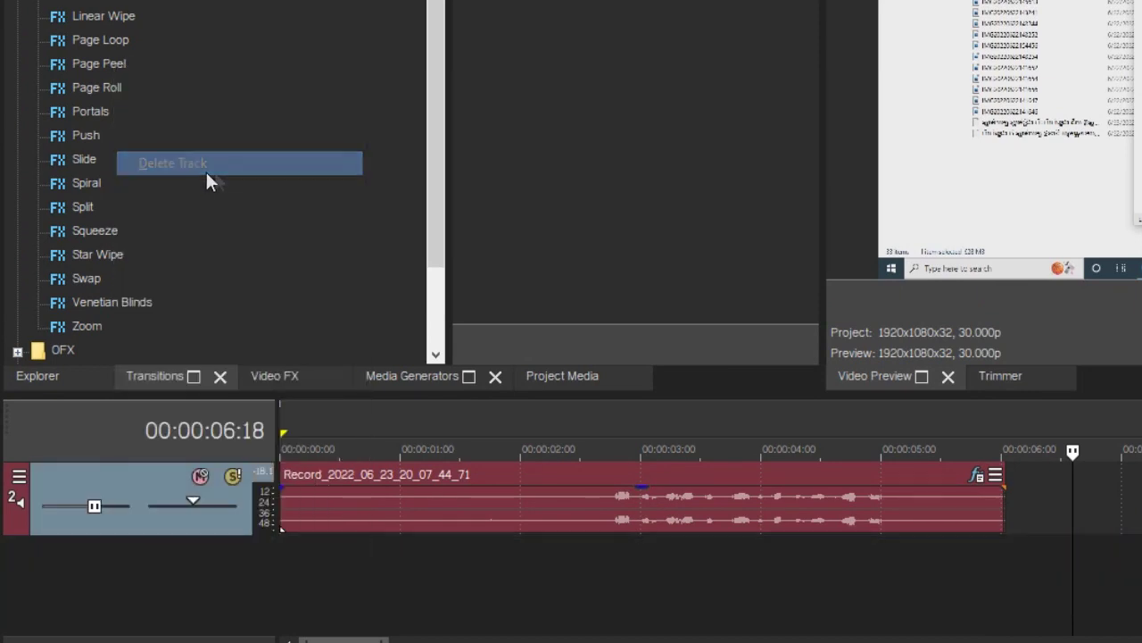
Step: Play the recording from 00:00:05:07 across the gap left in the audio track
key(ctrl+z)
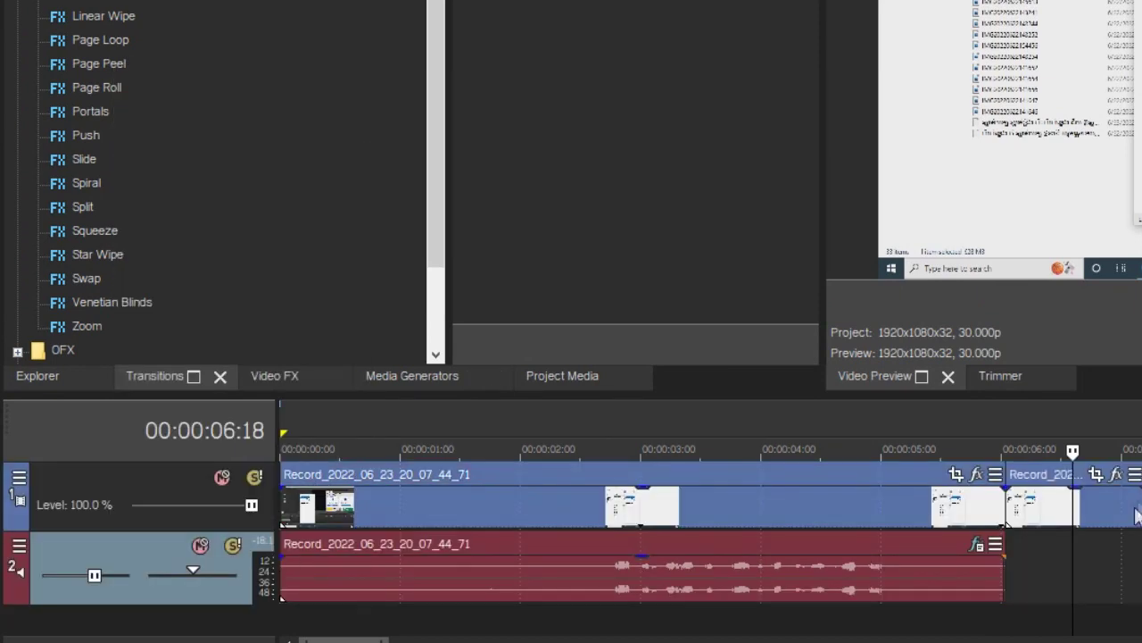
click(1026, 504)
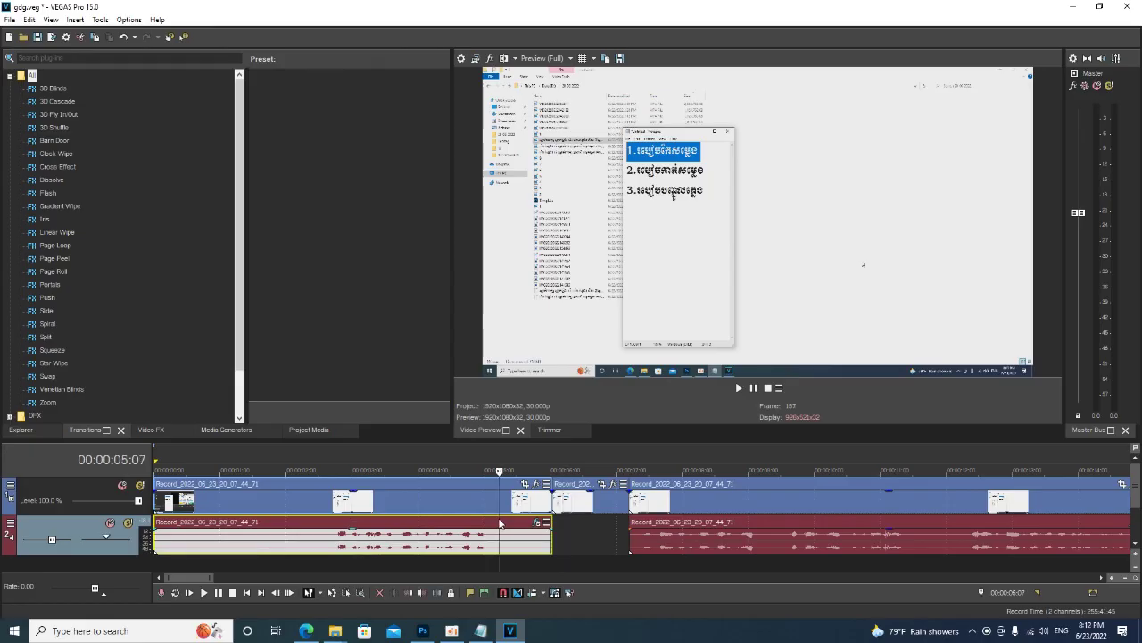
click(909, 543)
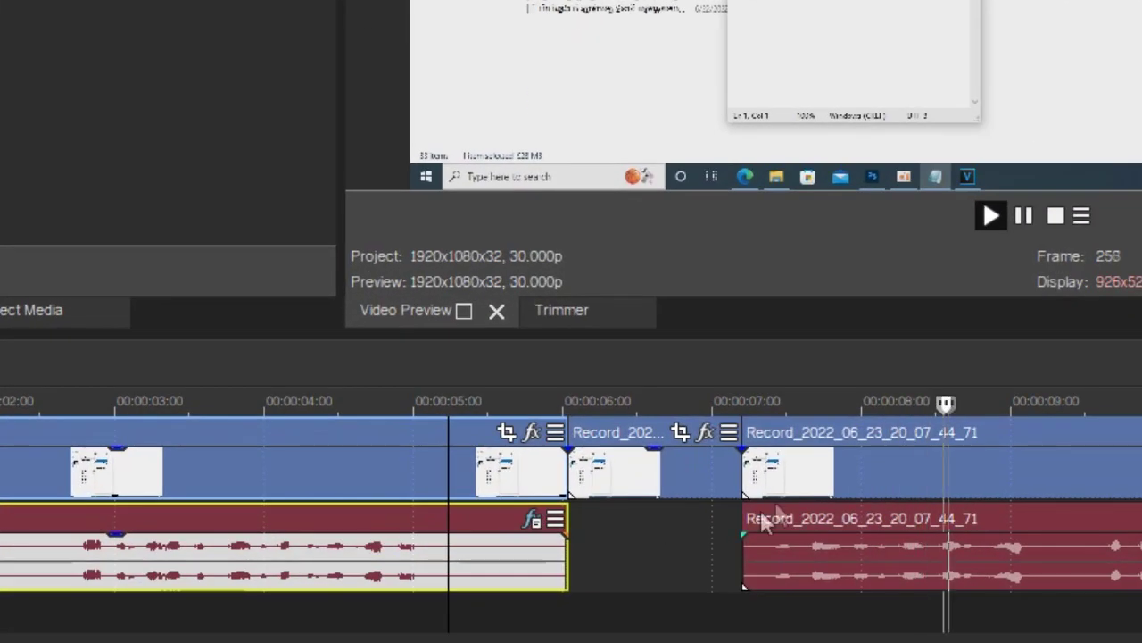
key(space)
Step: Undo the removal of the middle audio piece and the splits in the recording
click(734, 493)
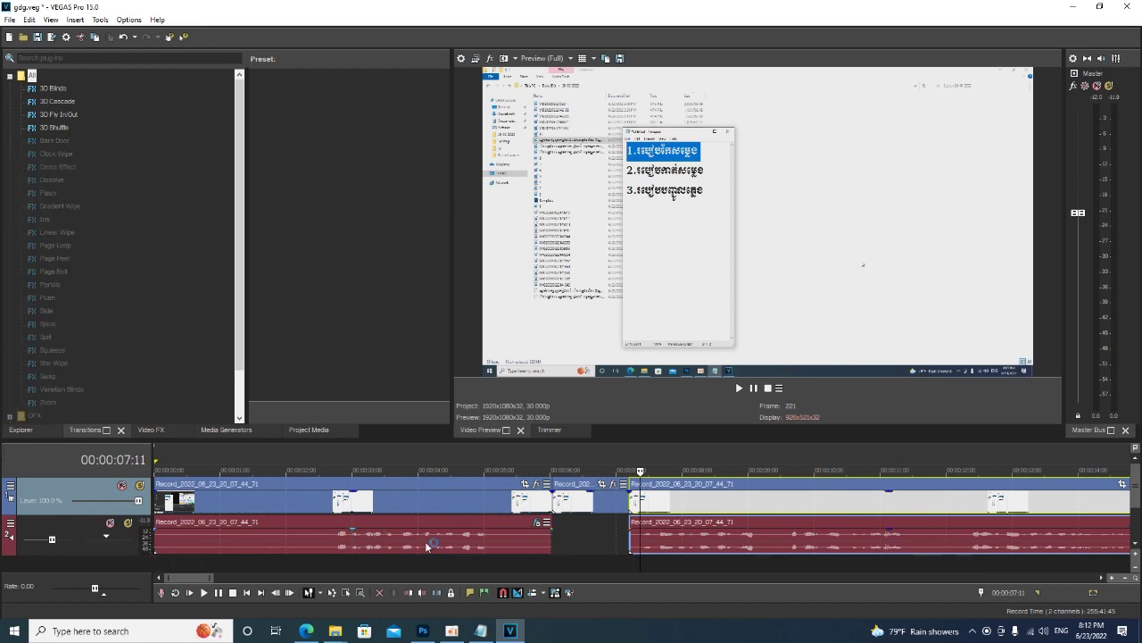
key(ctrl+z)
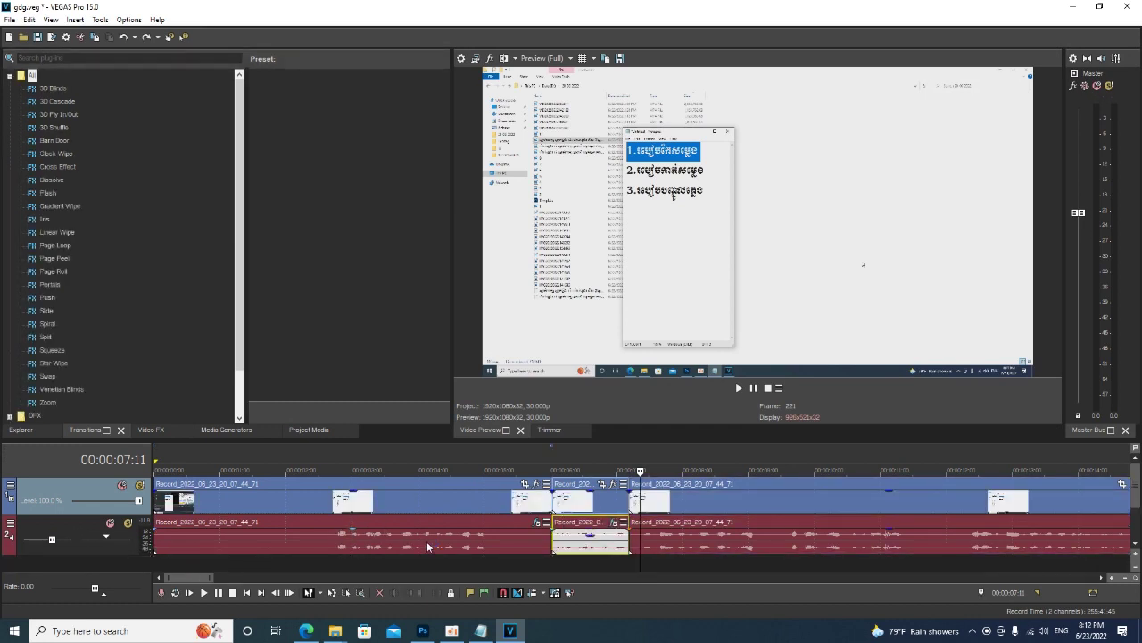
key(ctrl+z)
Step: Switch to the Notepad outline, highlight its third line, and return to the VEGAS Pro timeline at 00:00:01:05
click(482, 631)
drag(466, 260, 256, 259)
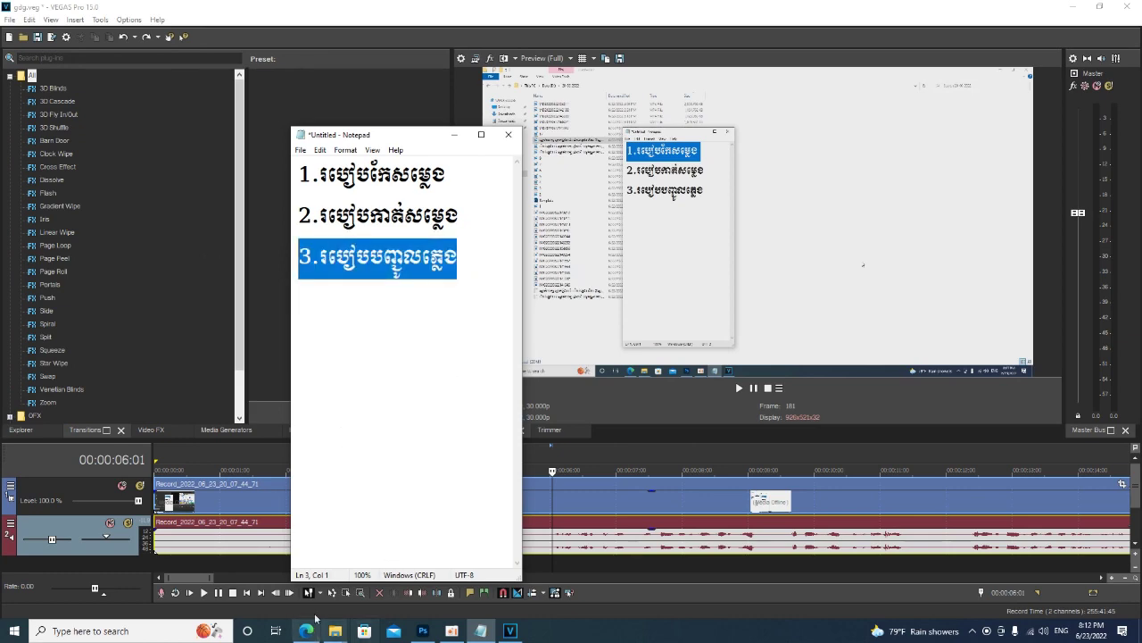
click(230, 563)
Step: Add the music file Airborne - Quincas Moreira from the Logo folder to a new audio track below the voice, and minimize the folder window
mouse_move(335, 629)
click(303, 585)
drag(204, 370, 166, 527)
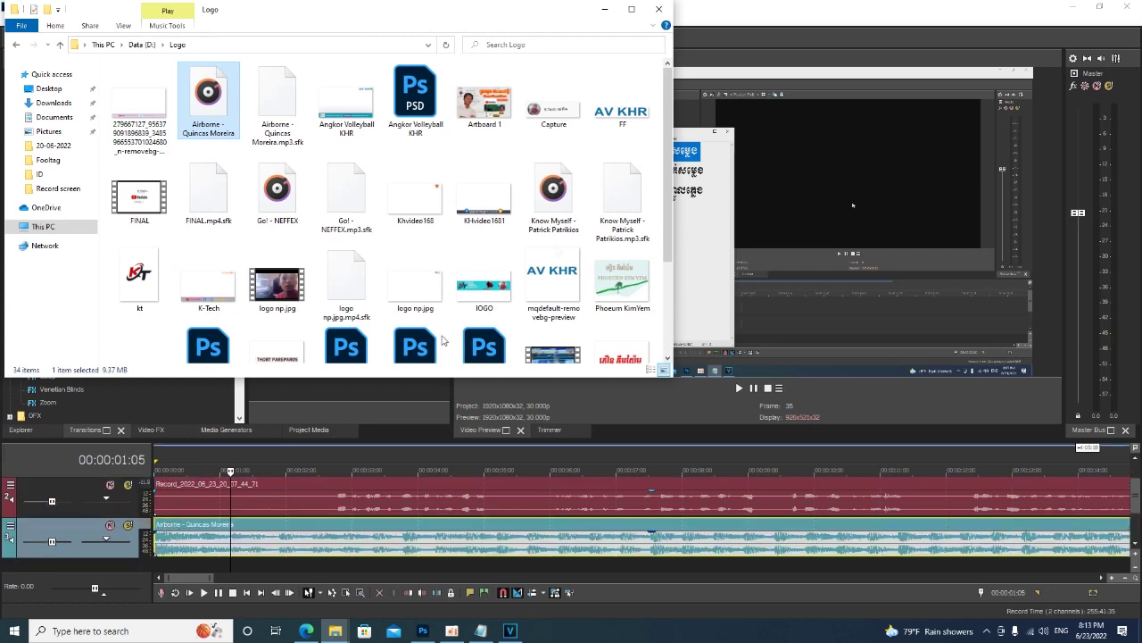
click(604, 9)
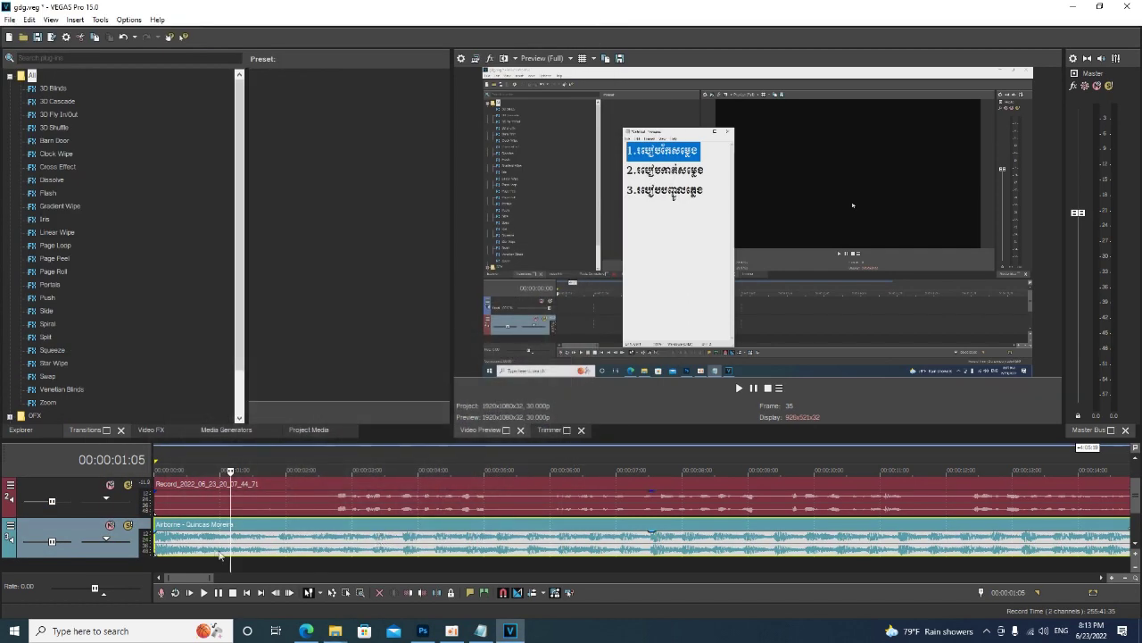
Step: Play the music and voice together twice from near the start, and place the playhead at 00:00:02:21
click(214, 544)
key(space)
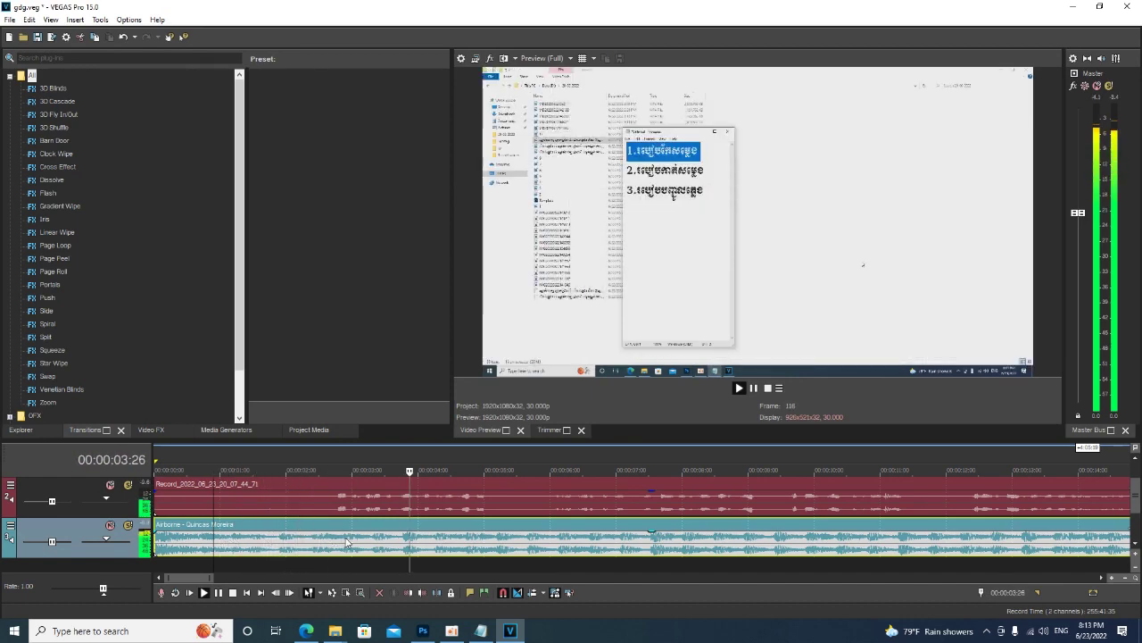
key(space)
key(space)
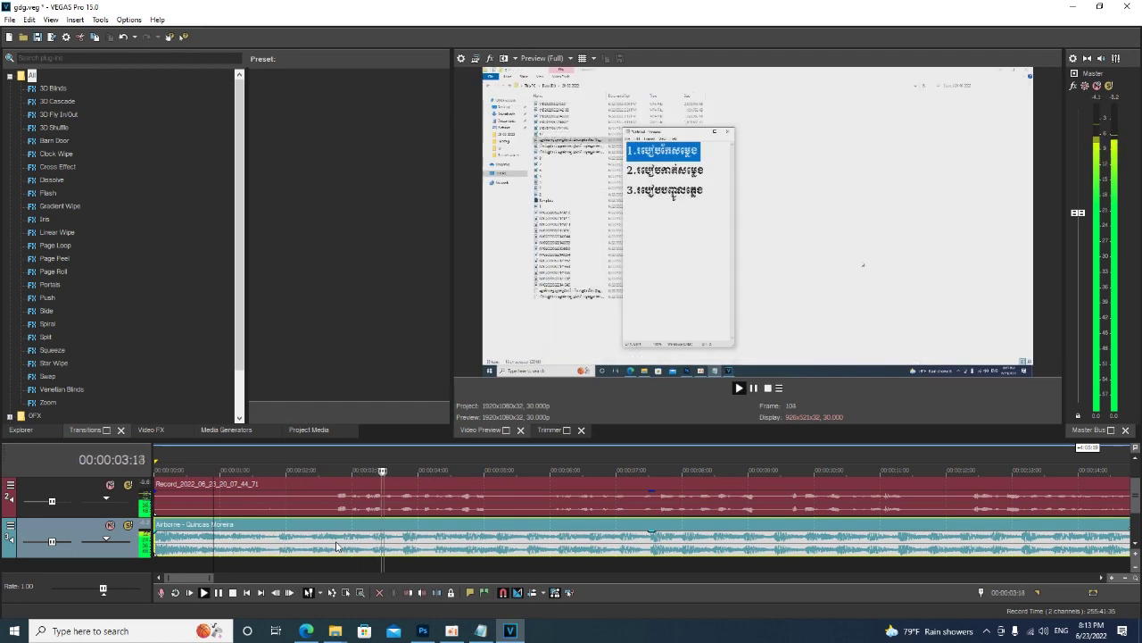
key(space)
click(336, 541)
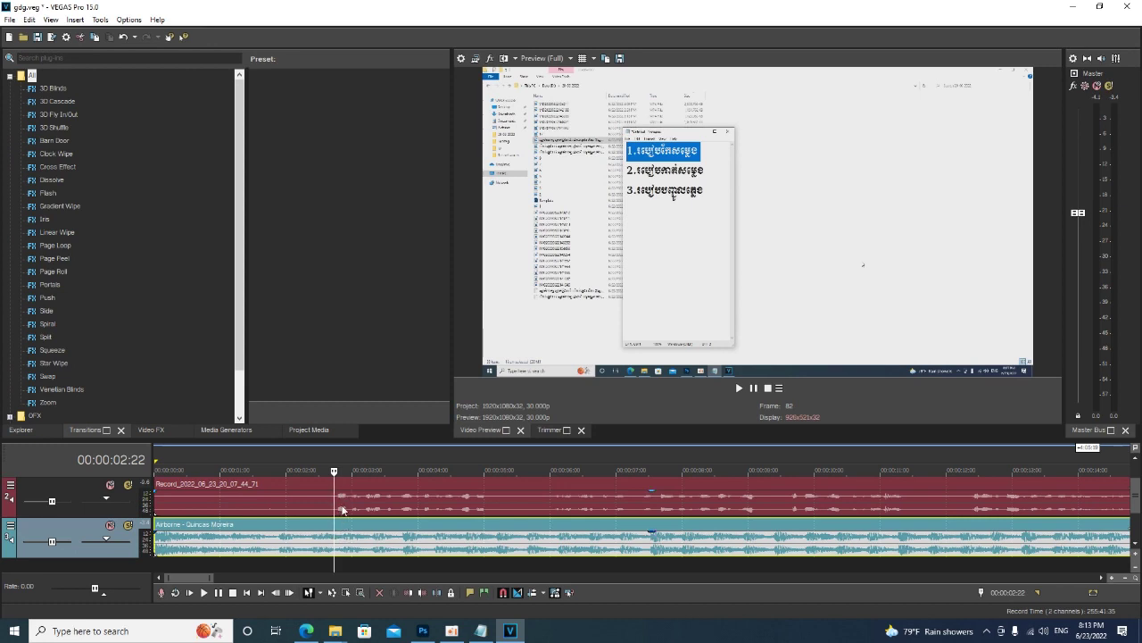
click(332, 540)
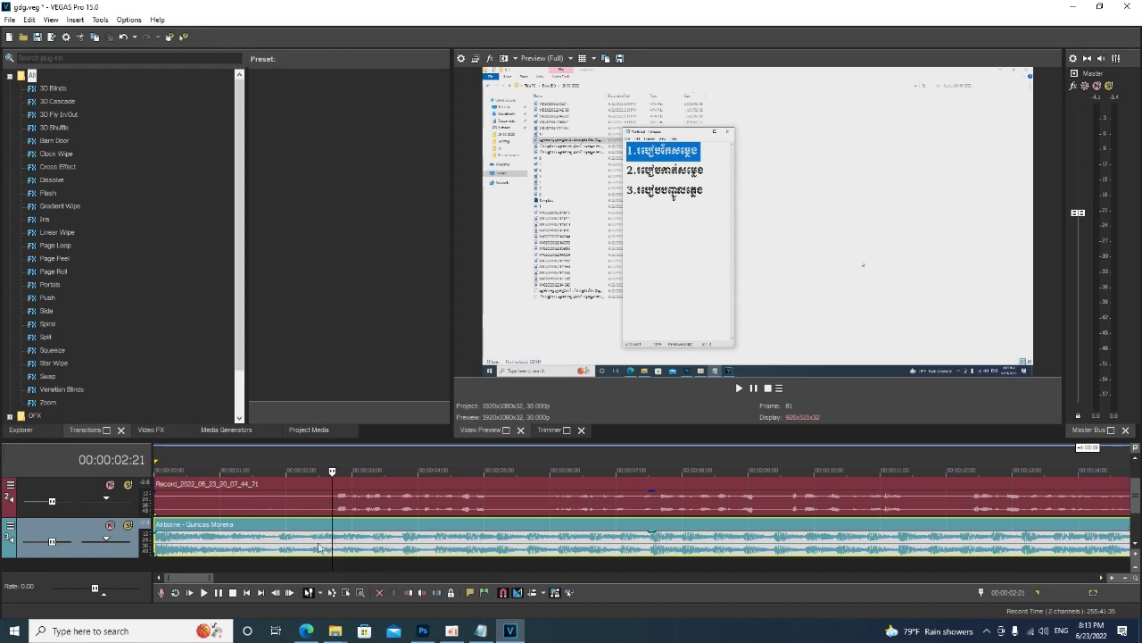
Step: Split the Airborne - Quincas Moreira music event at 00:00:02:21
key(s)
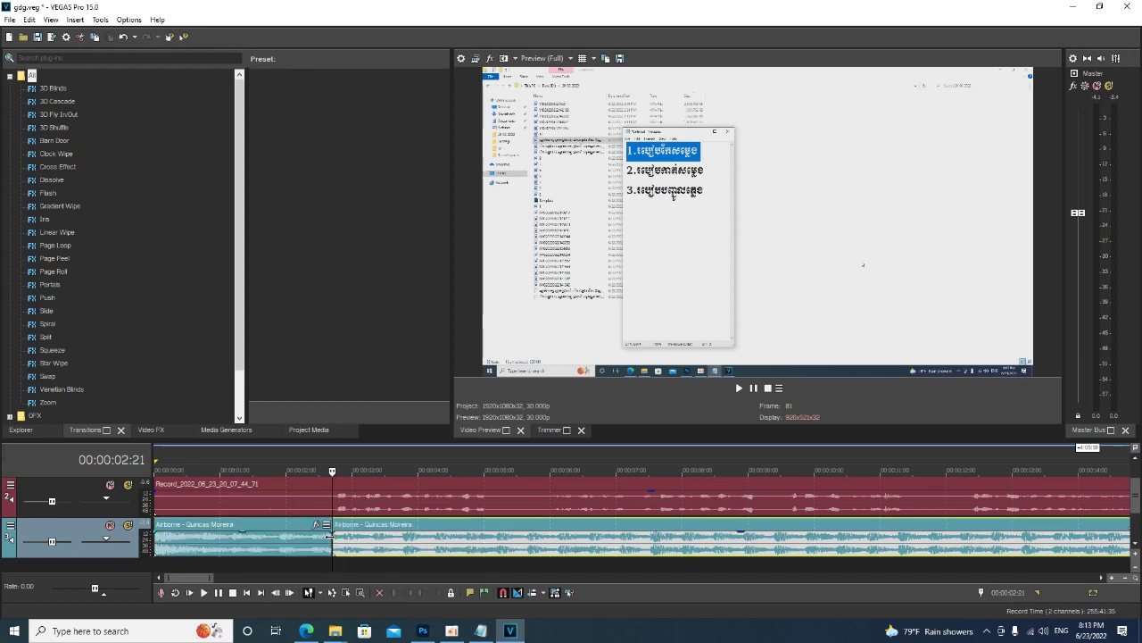
click(483, 540)
scroll(406, 539, up, 2)
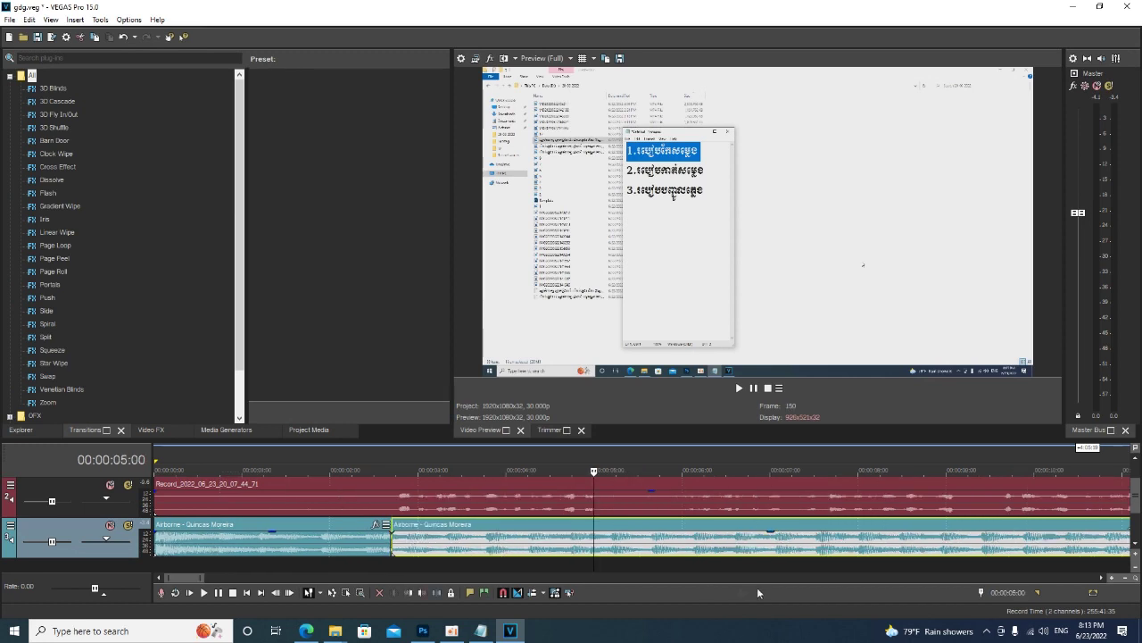
scroll(204, 577, up, 1)
drag(204, 577, 193, 578)
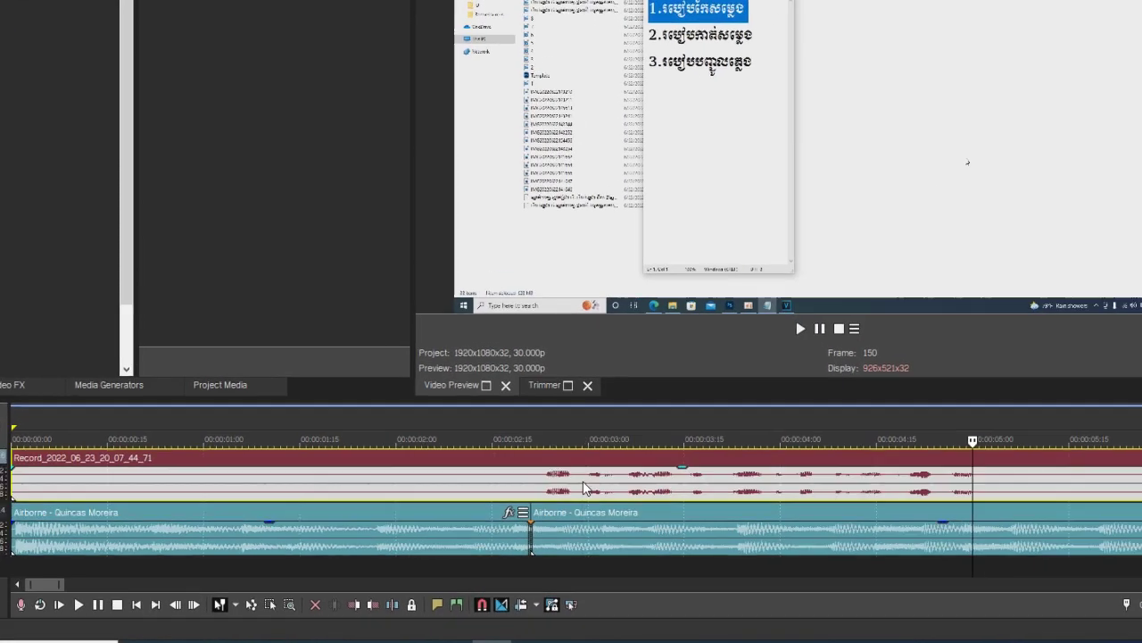
Step: Split the music again at 00:00:02:27, right after the first spoken word, and lower the gain of the short piece between the splits
click(576, 509)
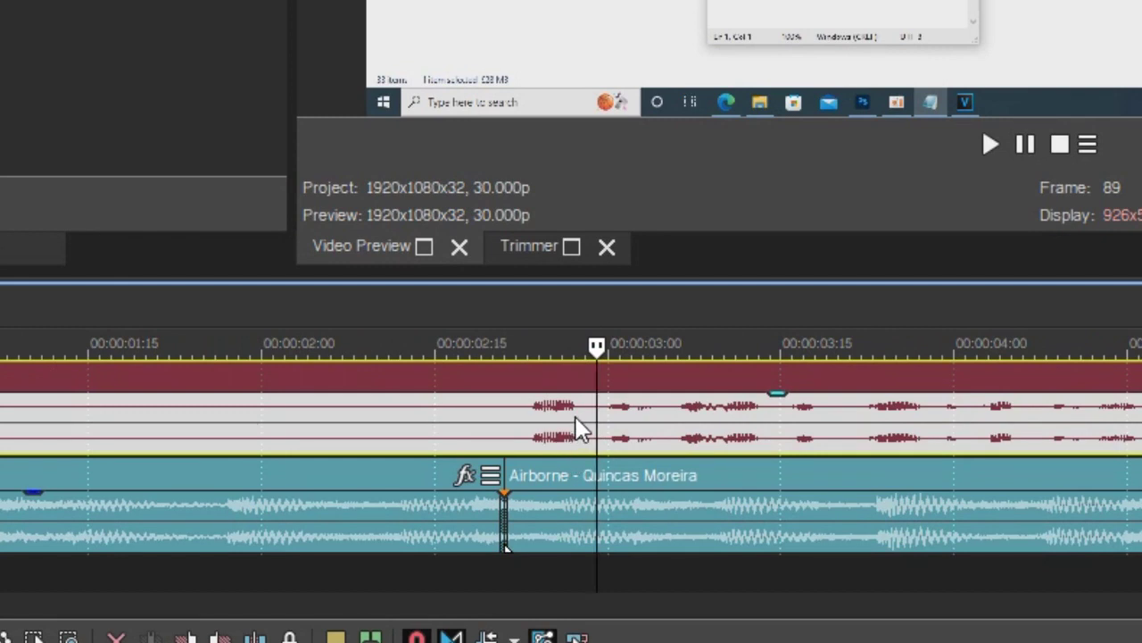
click(574, 430)
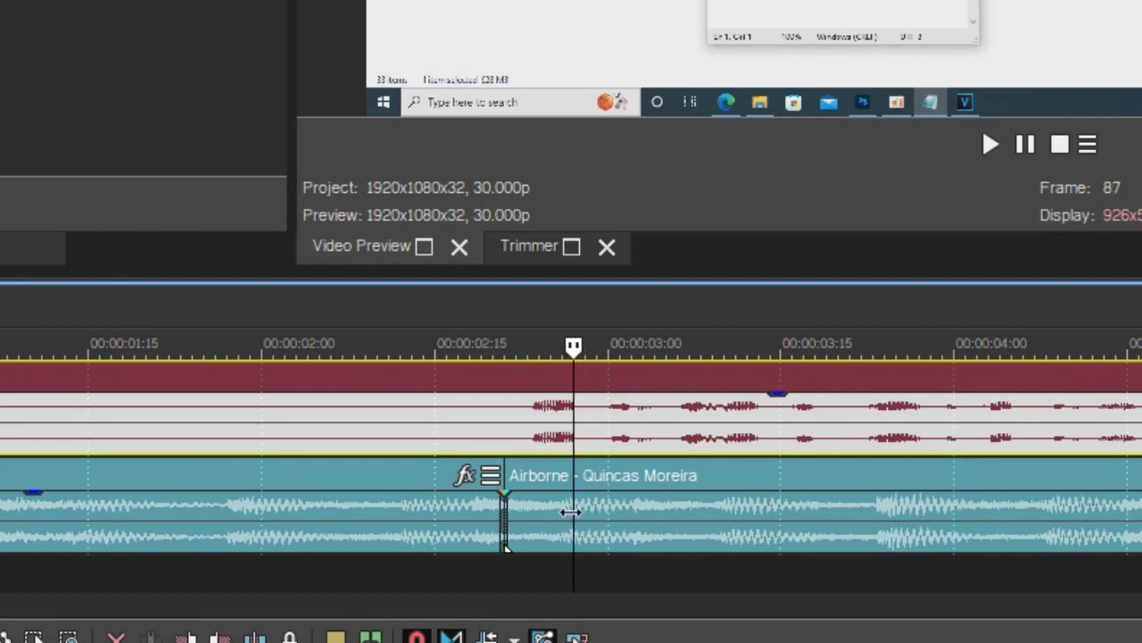
click(576, 525)
key(s)
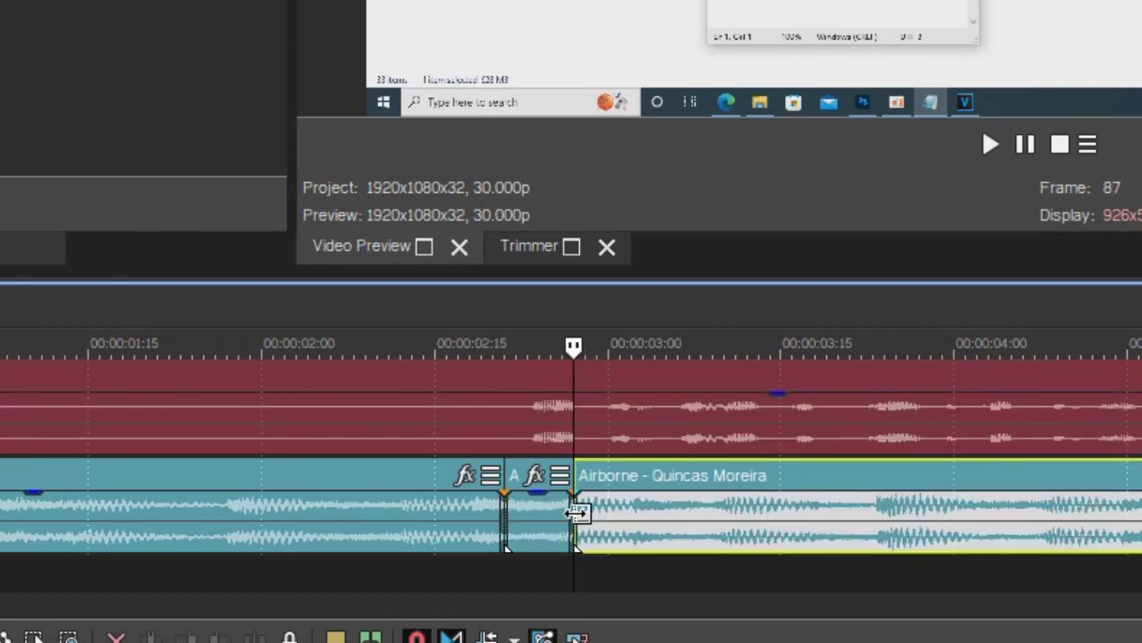
click(545, 502)
drag(545, 503, 546, 538)
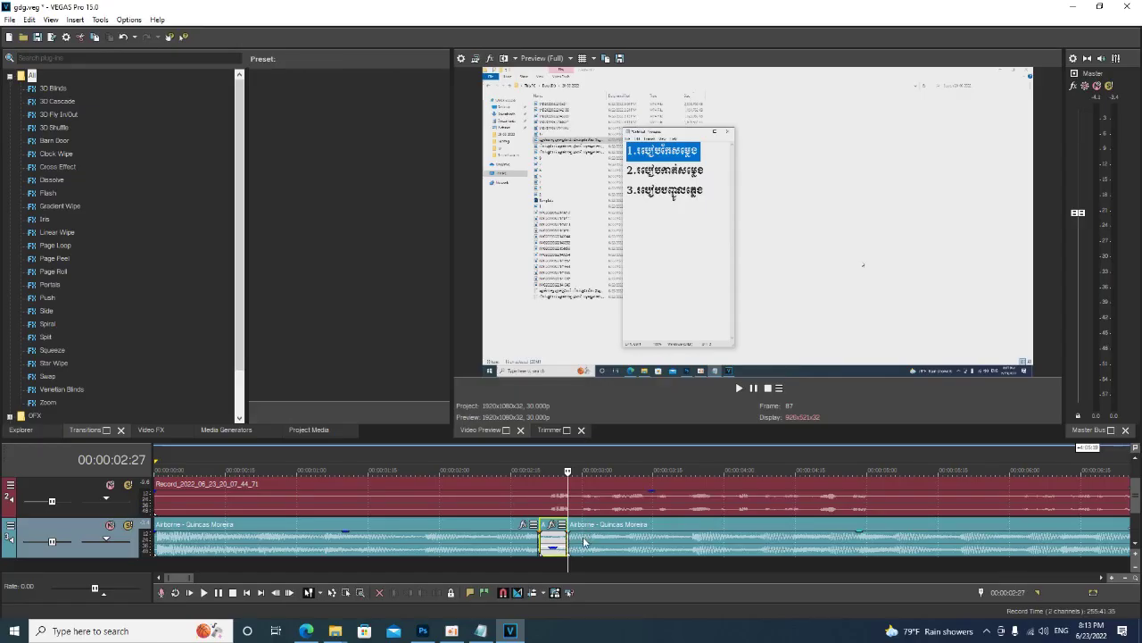
Step: Split the music at 00:00:03:00 and 00:00:03:04 and lower the gain of the short piece between these splits
click(603, 509)
drag(569, 537, 580, 537)
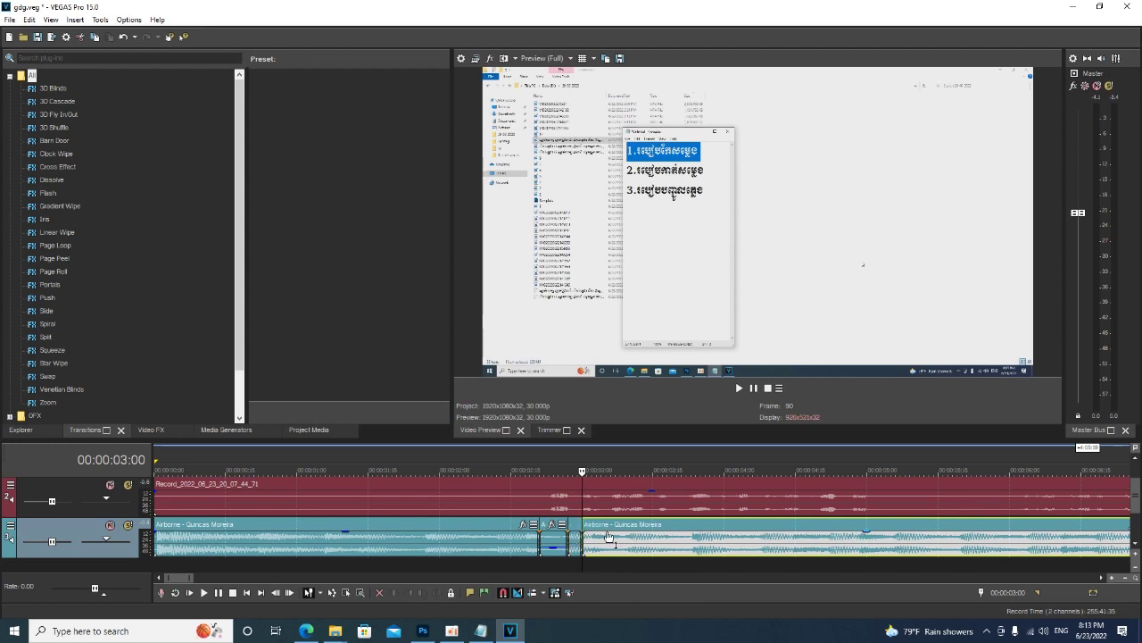
click(600, 540)
key(s)
key(s)
drag(591, 535, 591, 552)
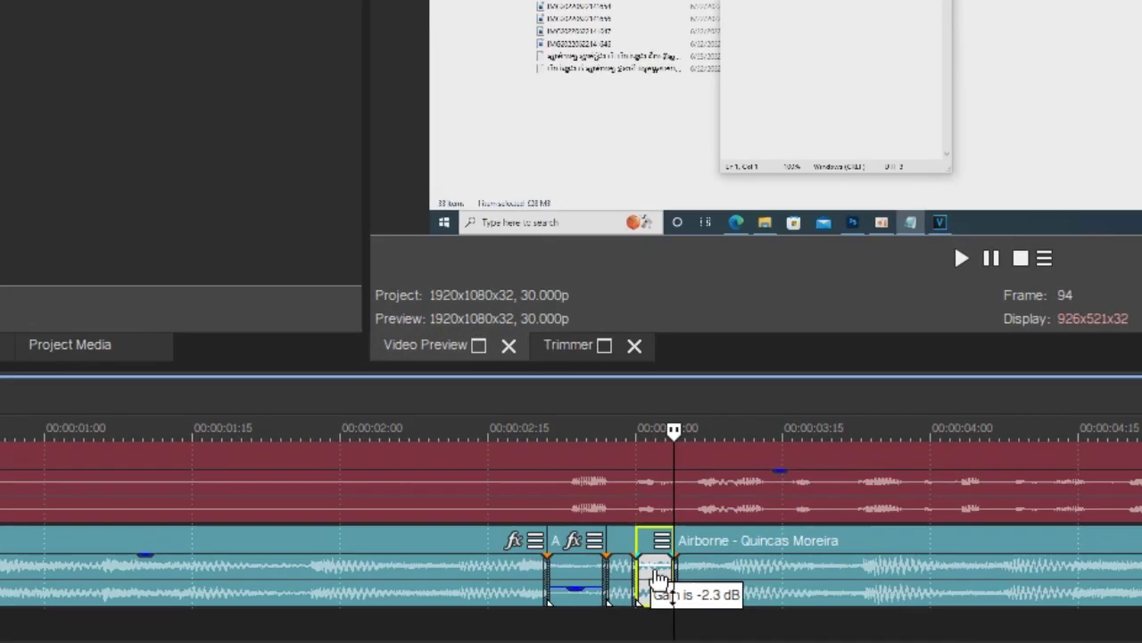
drag(667, 610, 669, 620)
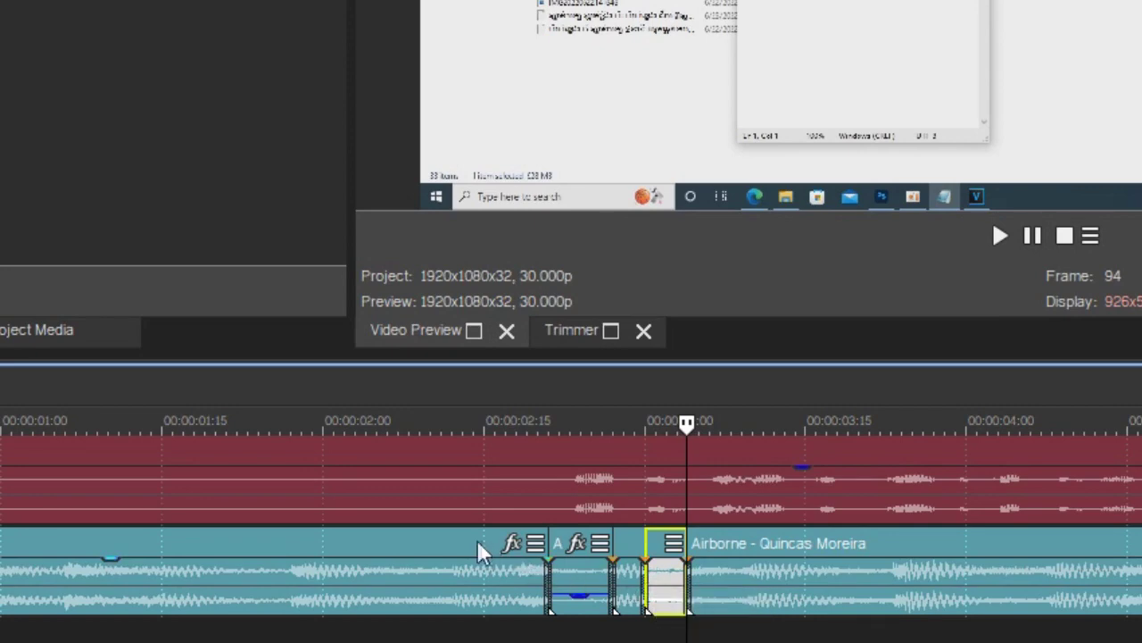
Step: Add a short fade-out to the end of the first music piece and play back the transition
click(539, 533)
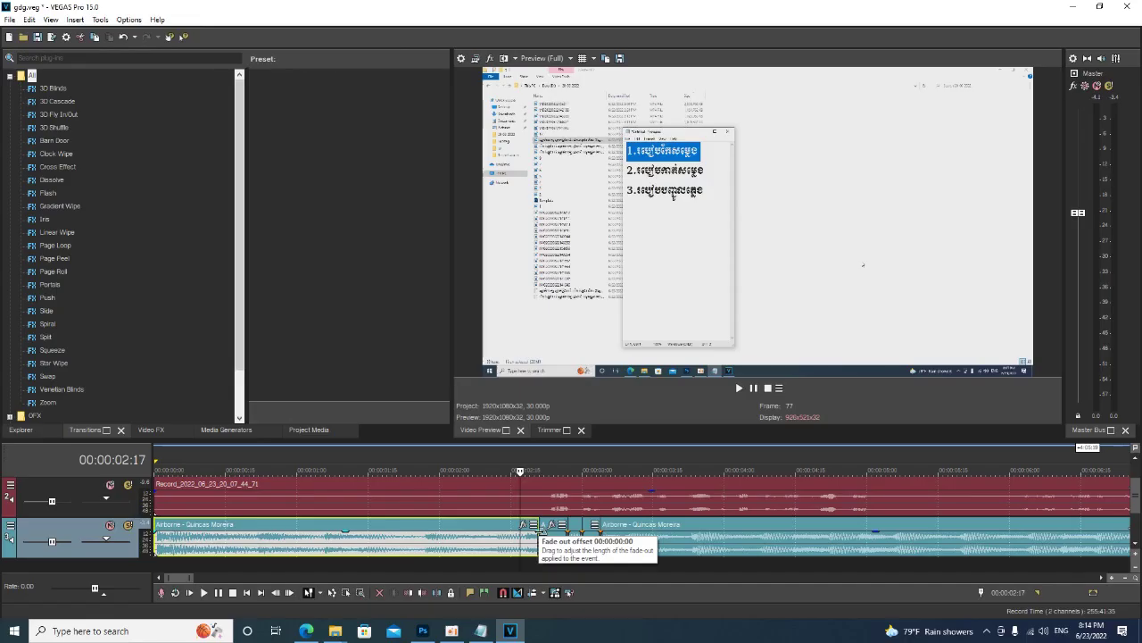
drag(437, 524, 397, 538)
drag(526, 533, 524, 536)
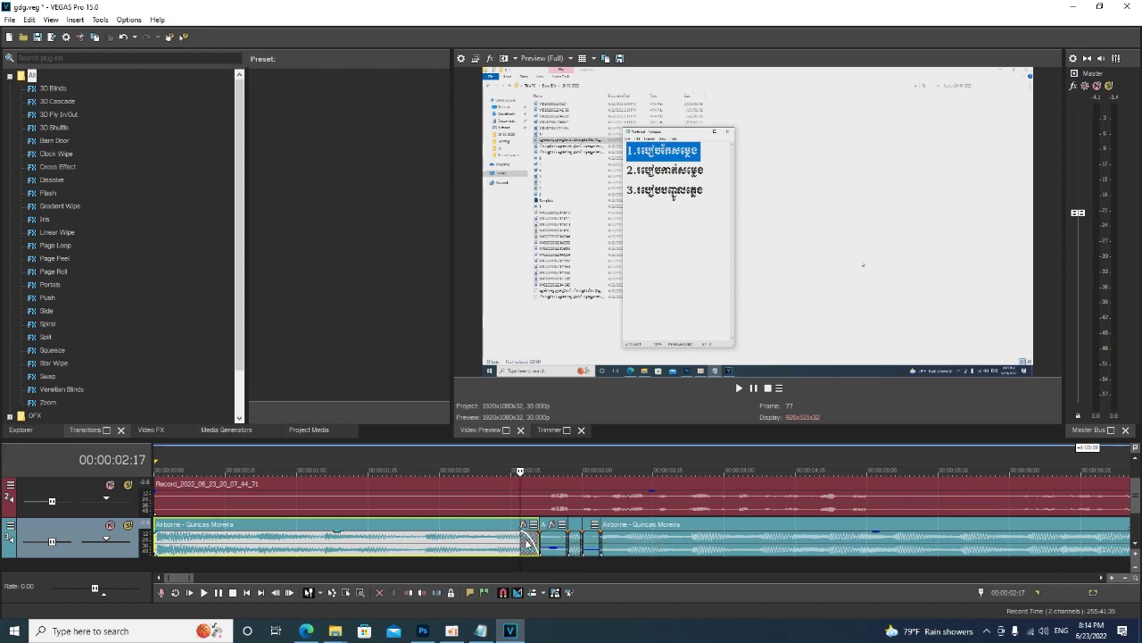
click(486, 535)
key(space)
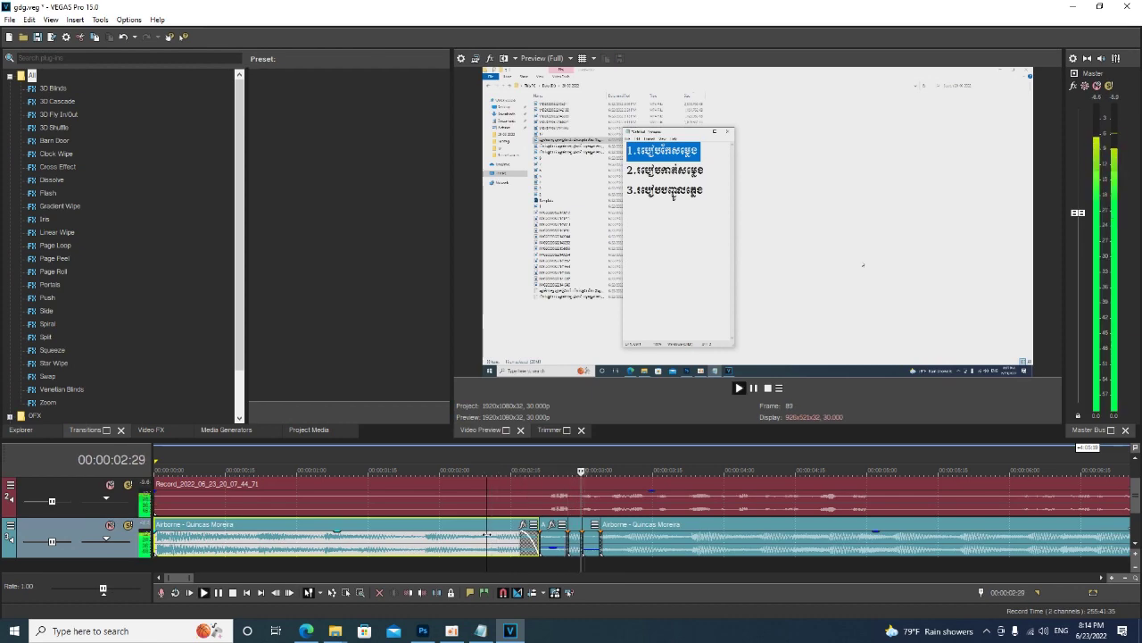
key(space)
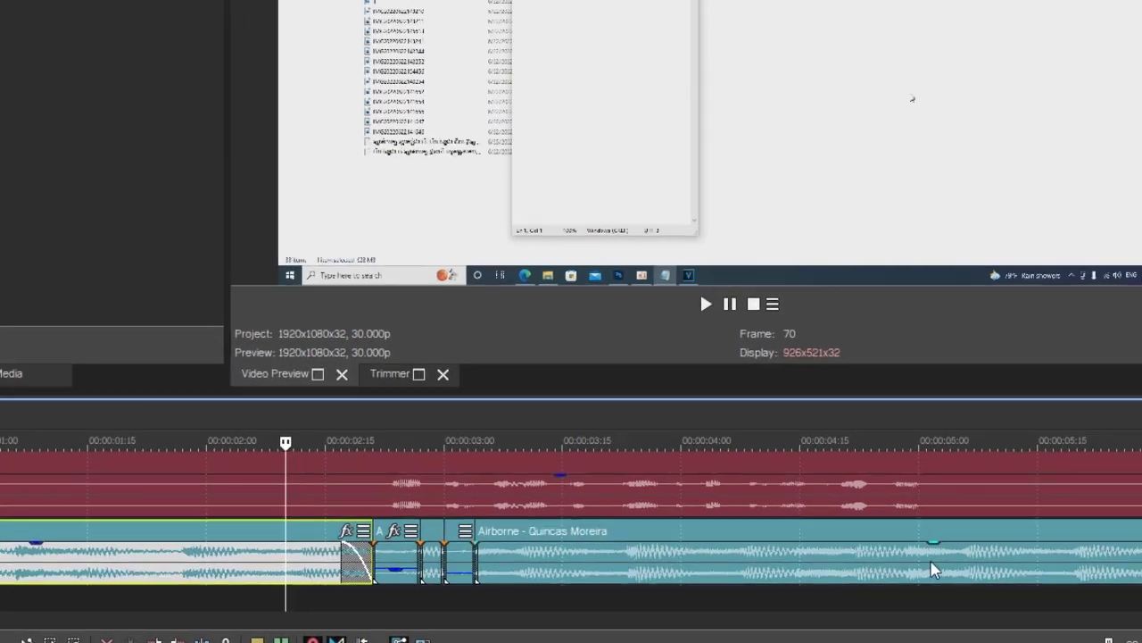
Step: Split the music at 00:00:05:02 and play the mix with the piece before the split lowered to about -15.5 dB
click(876, 545)
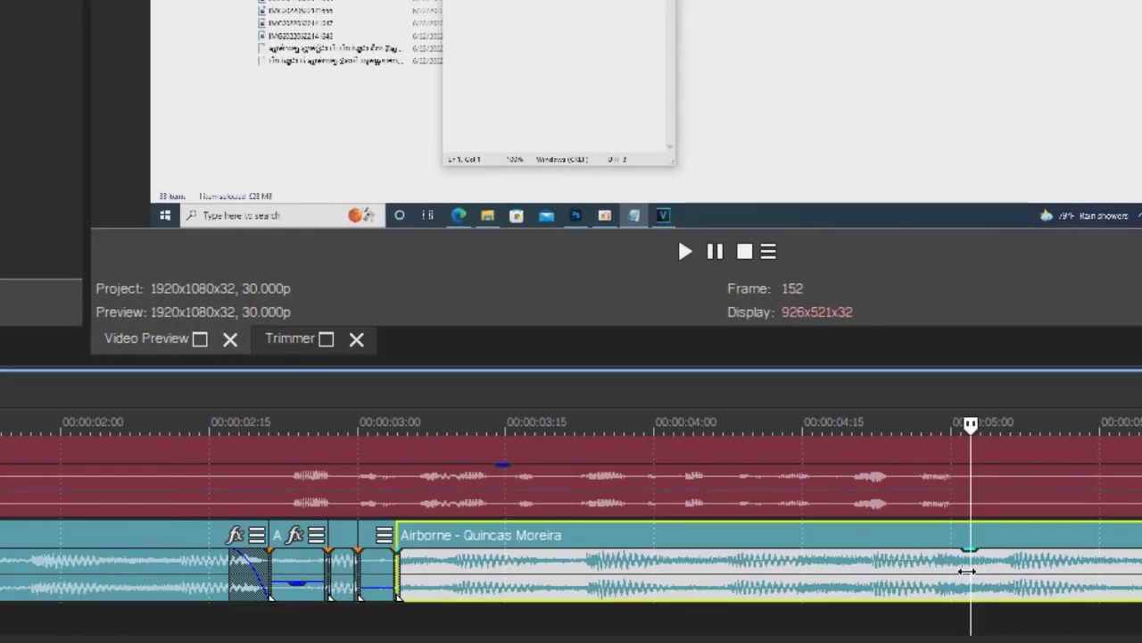
key(s)
drag(688, 562, 695, 620)
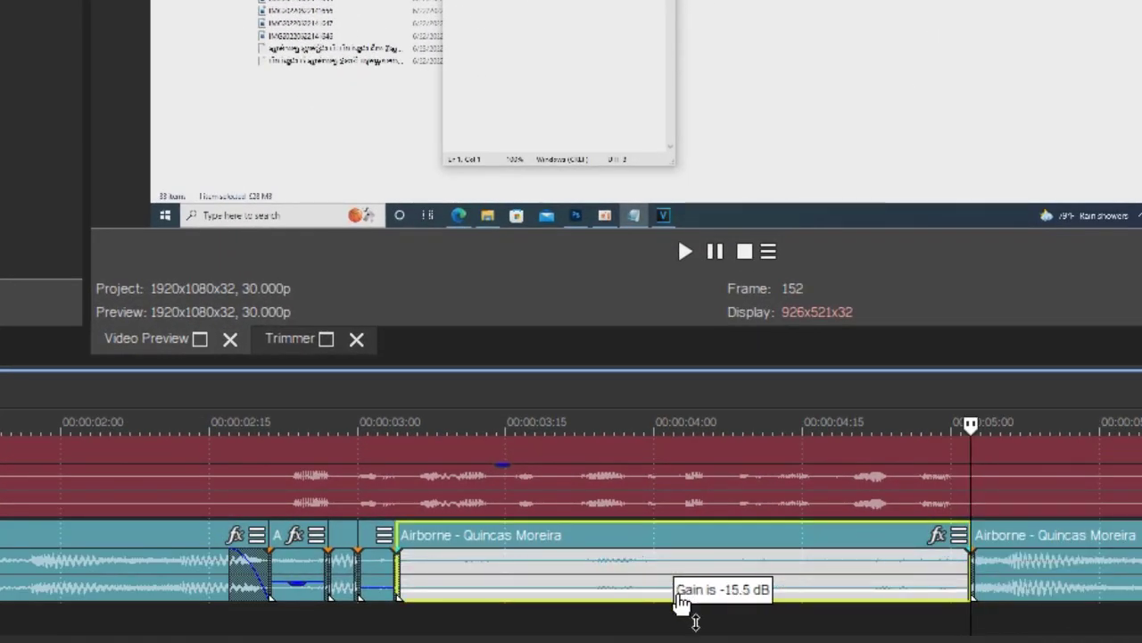
click(176, 573)
key(space)
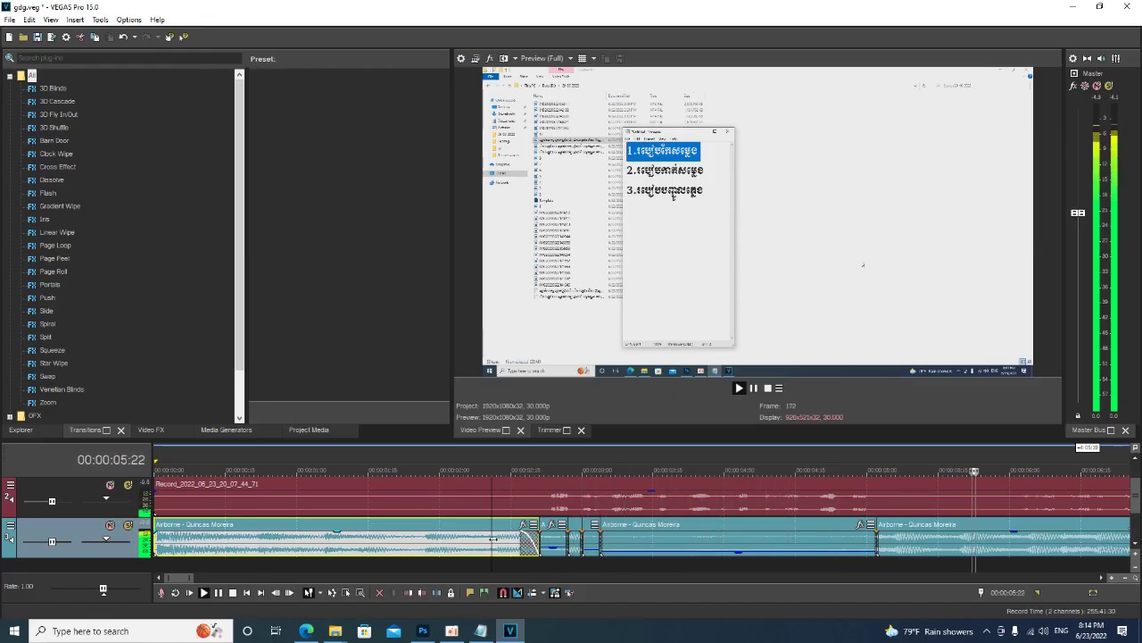
key(space)
Step: Lengthen the first music piece's fade-out, fade in the piece starting at 00:00:05:02, and play the mix from about 00:00:02:05
click(464, 540)
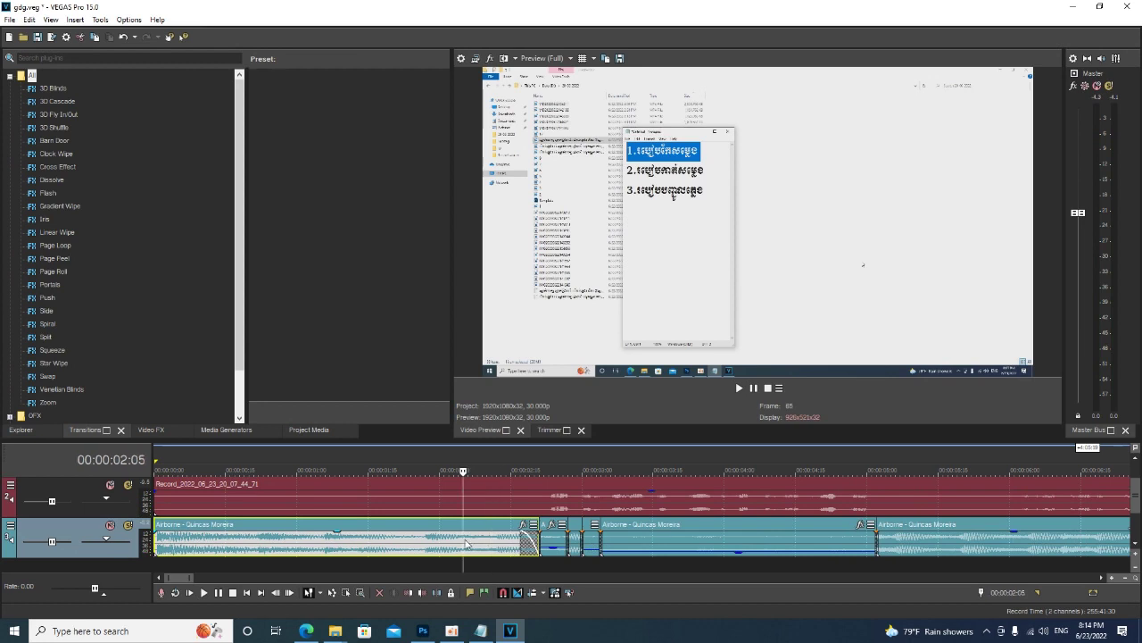
key(space)
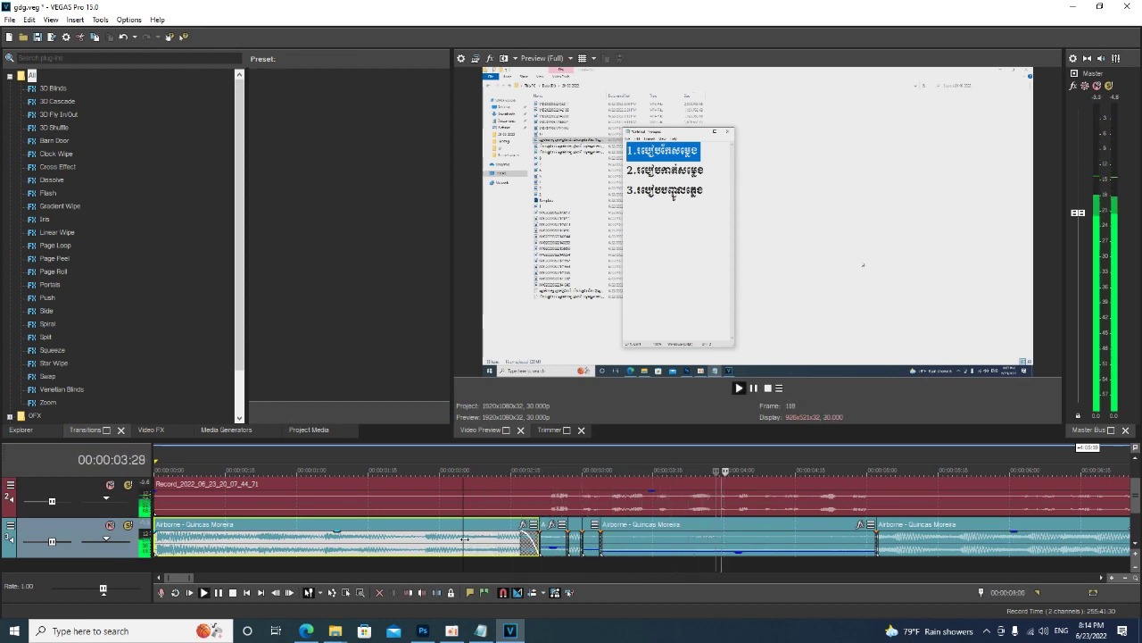
key(space)
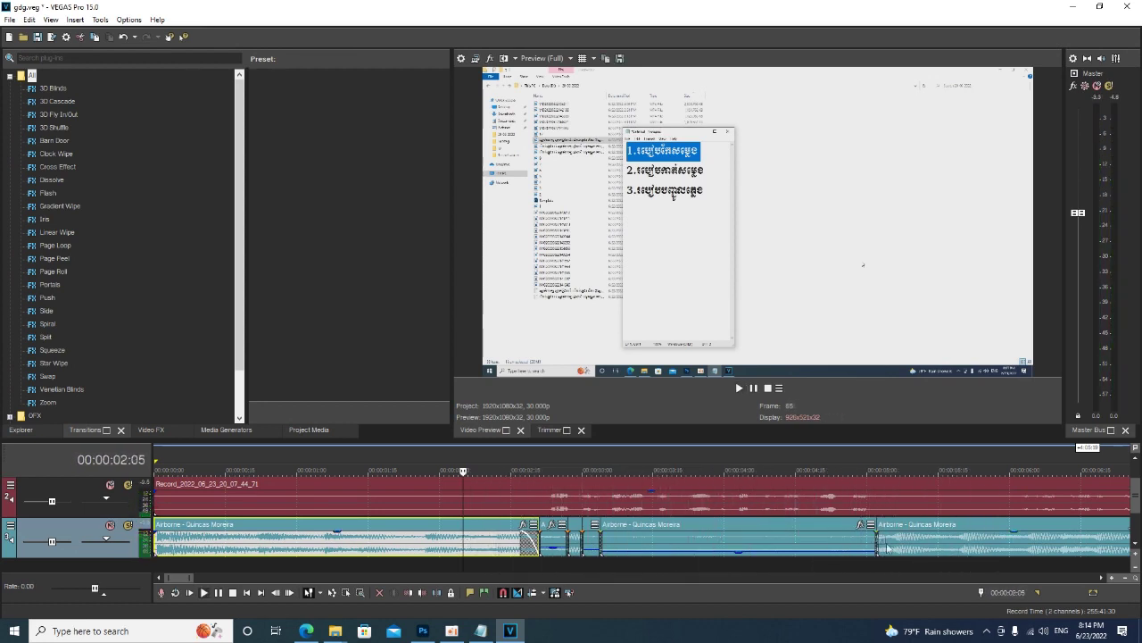
key(space)
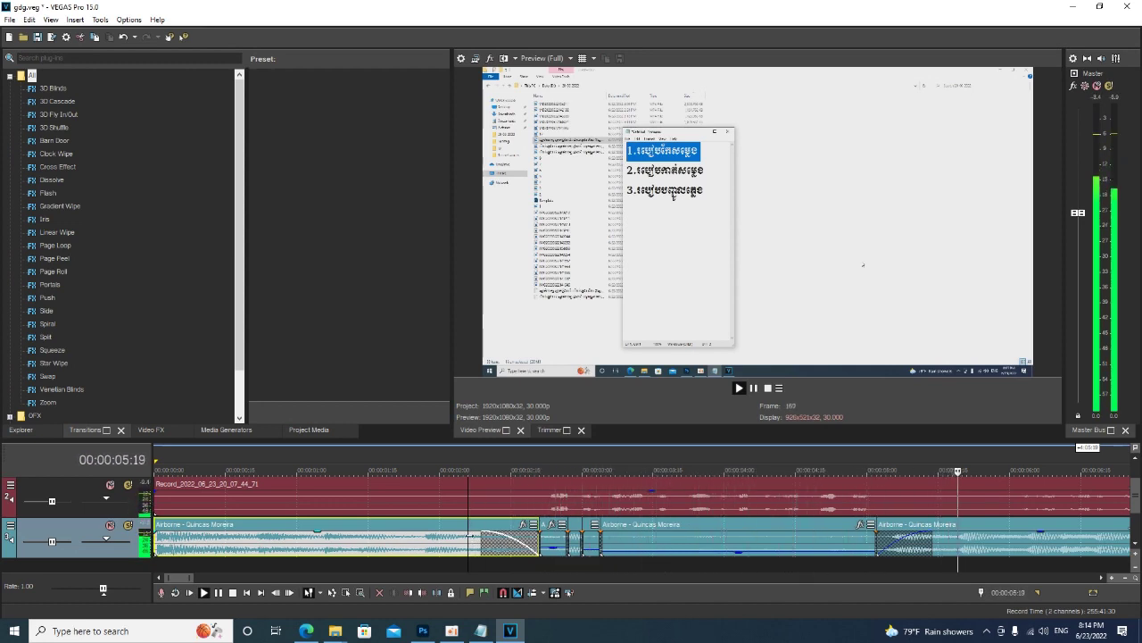
key(space)
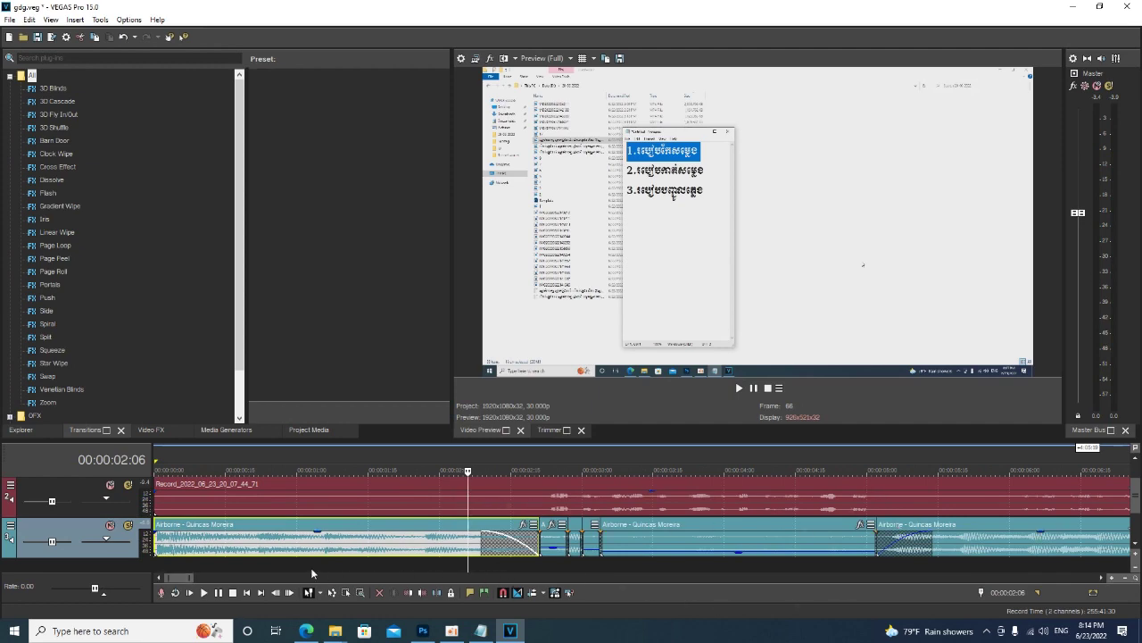
Step: Split the music at 00:00:06:03 and 00:00:07:05 around the next spoken part and lower the gain of the piece between them
drag(182, 580, 198, 580)
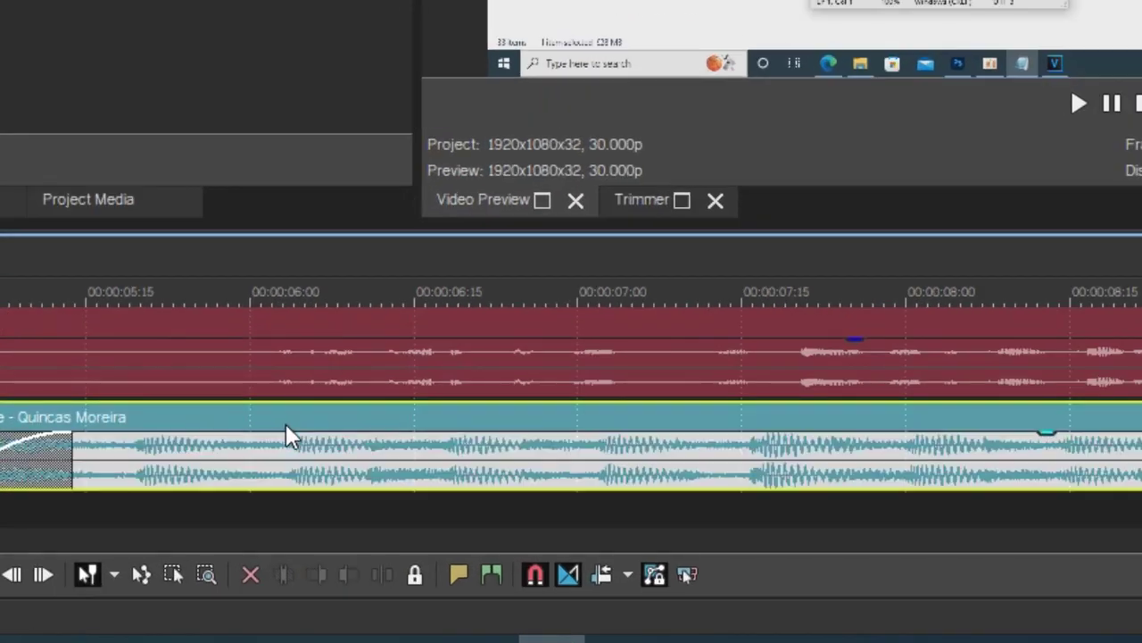
click(375, 518)
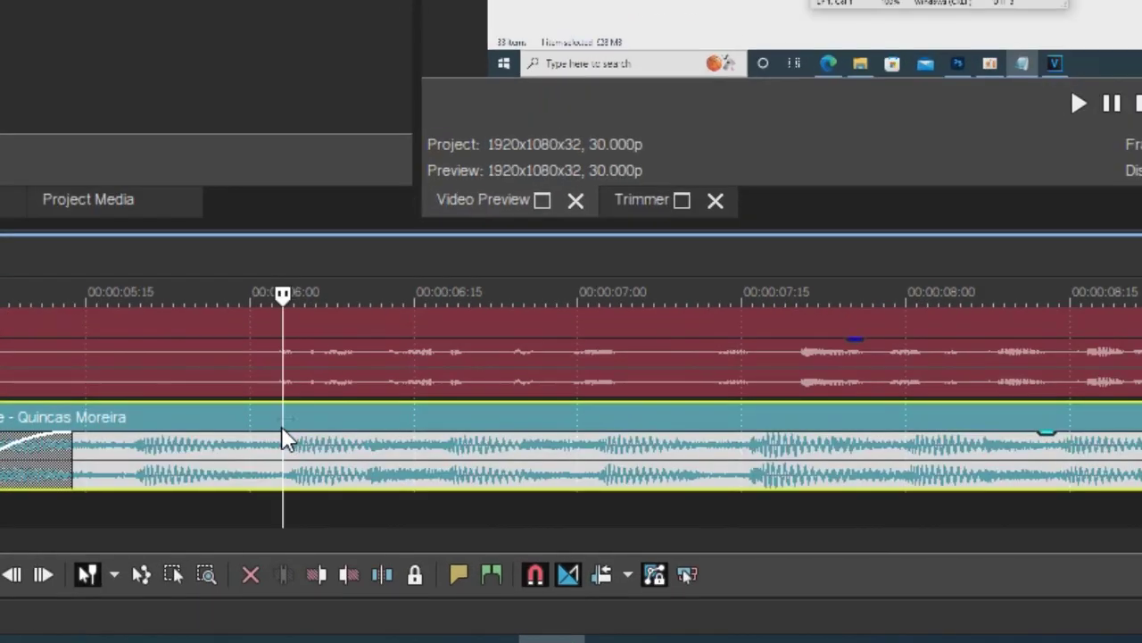
key(s)
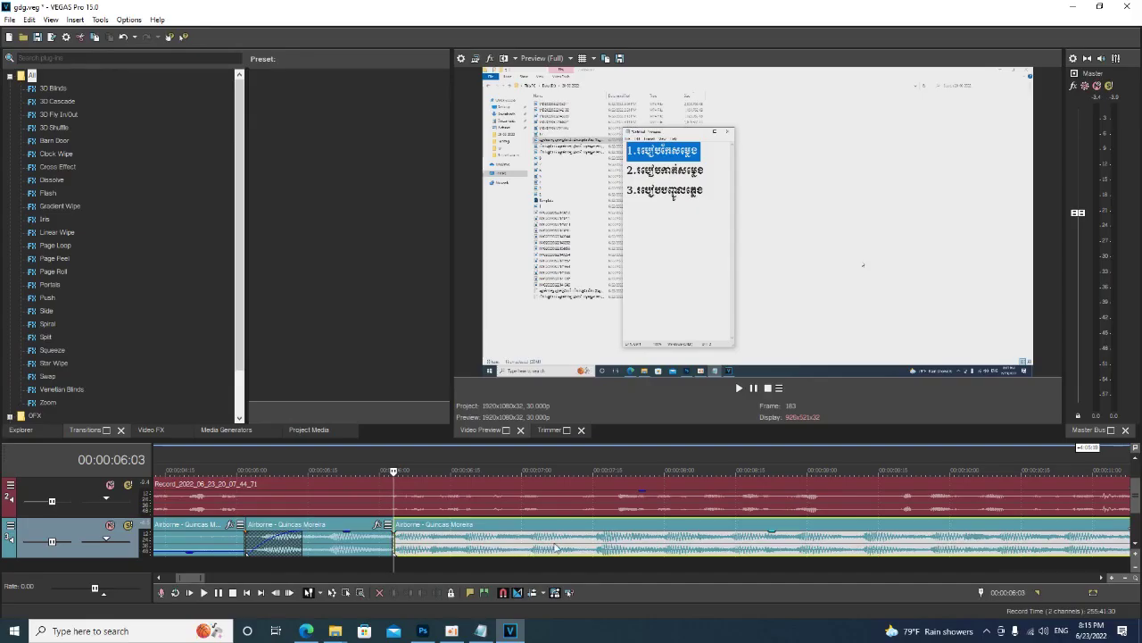
click(541, 546)
click(536, 546)
click(545, 546)
key(s)
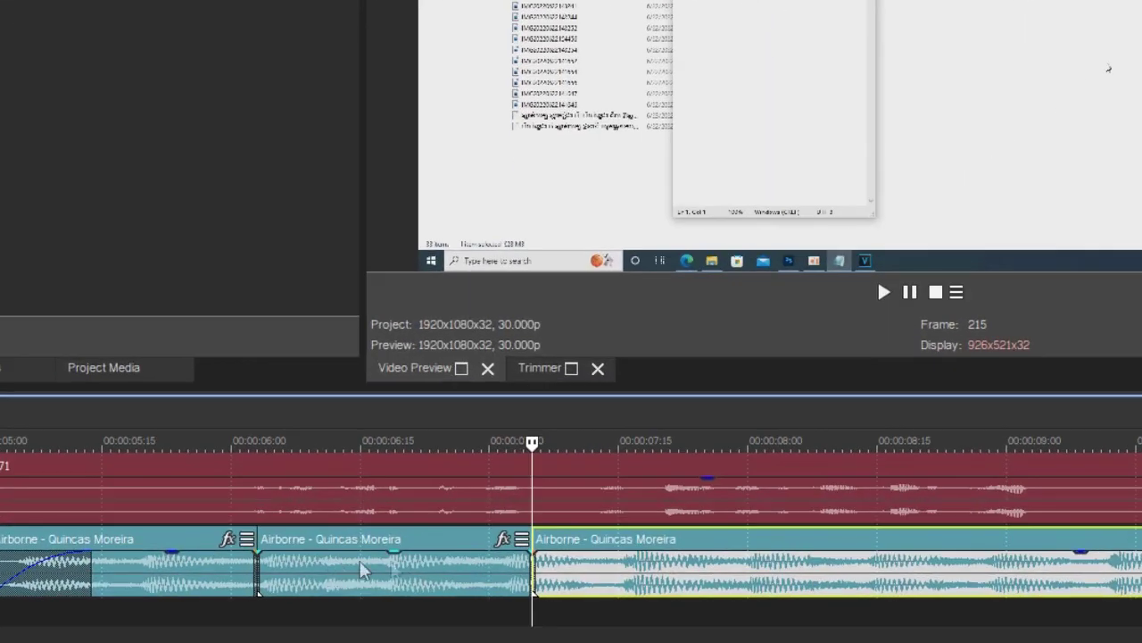
click(473, 542)
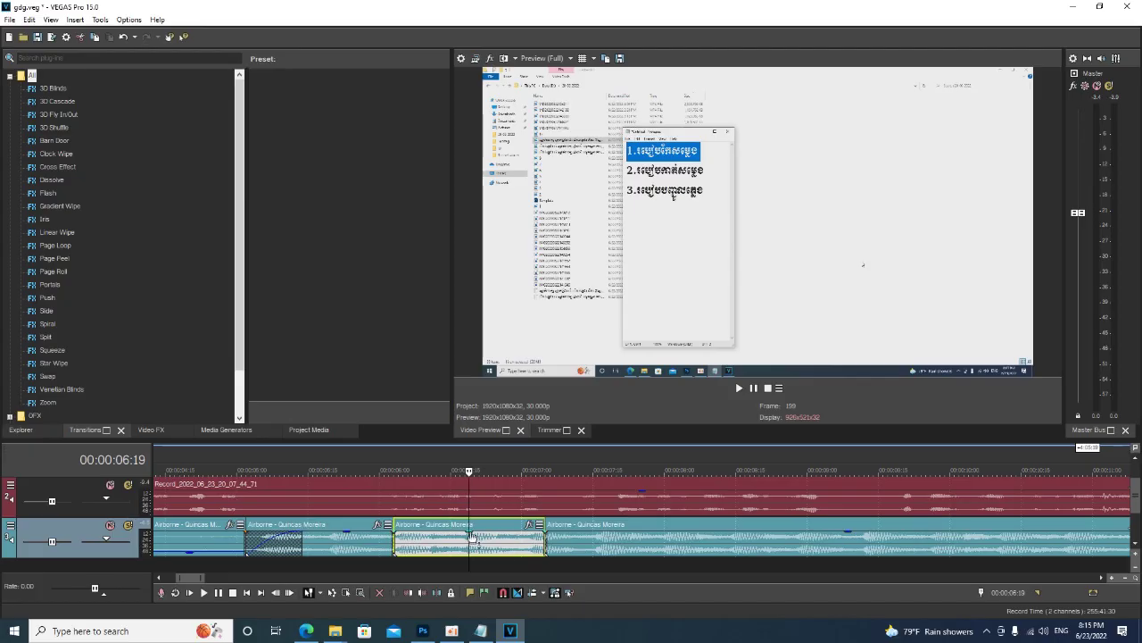
Step: Add a fade-out of about 8 frames to the music piece ending at 00:00:06:03 and play it from 00:00:05:16
click(359, 546)
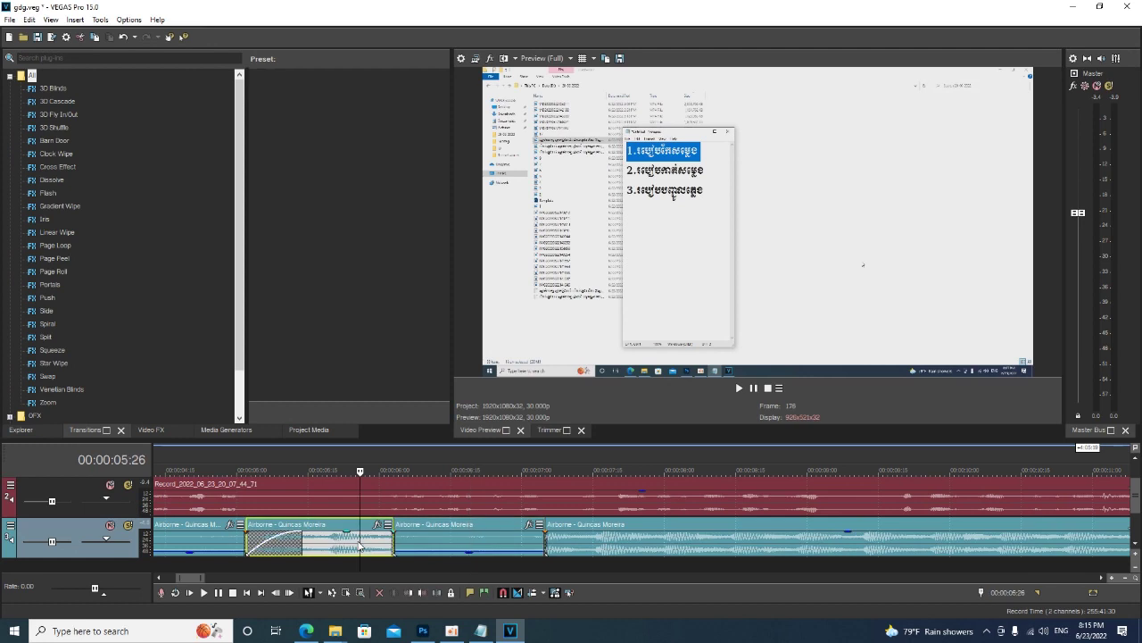
drag(391, 533, 354, 532)
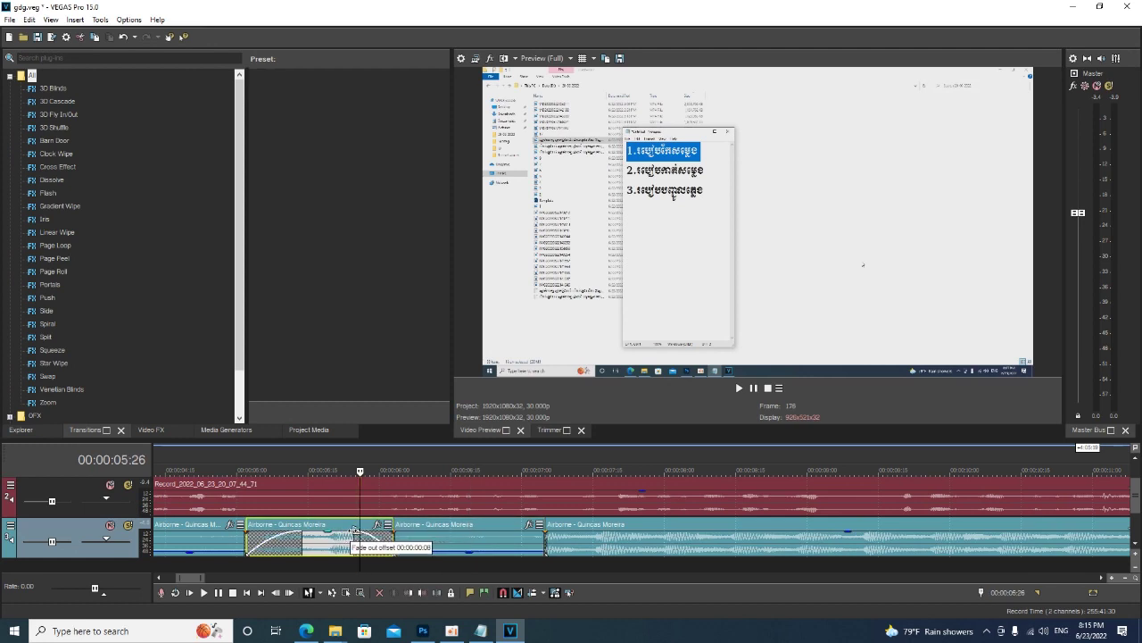
click(312, 542)
key(space)
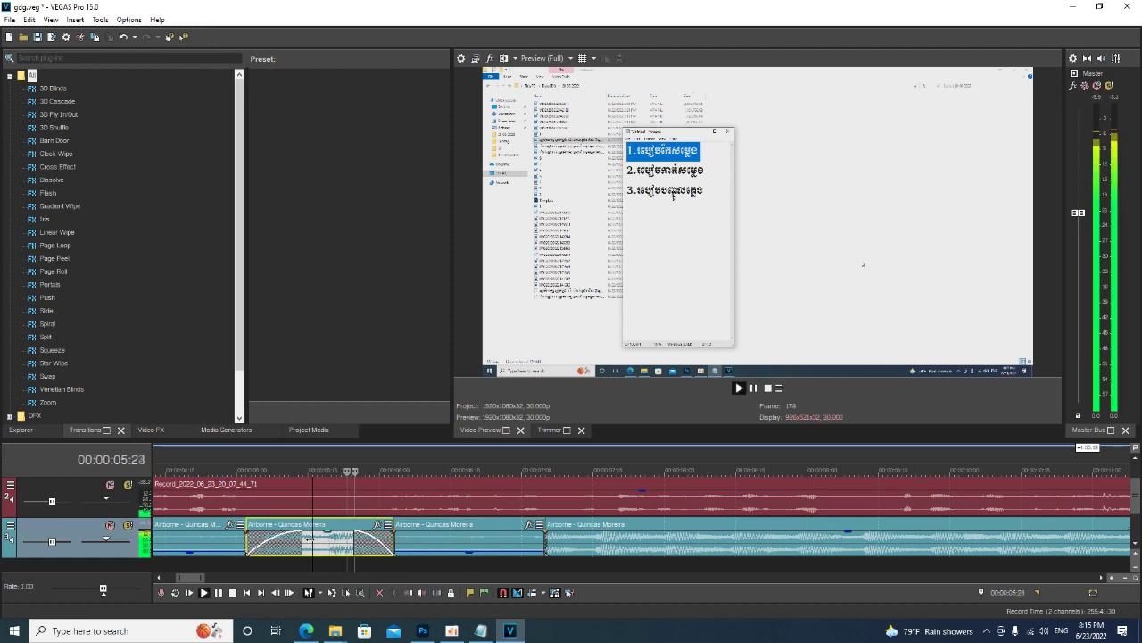
key(space)
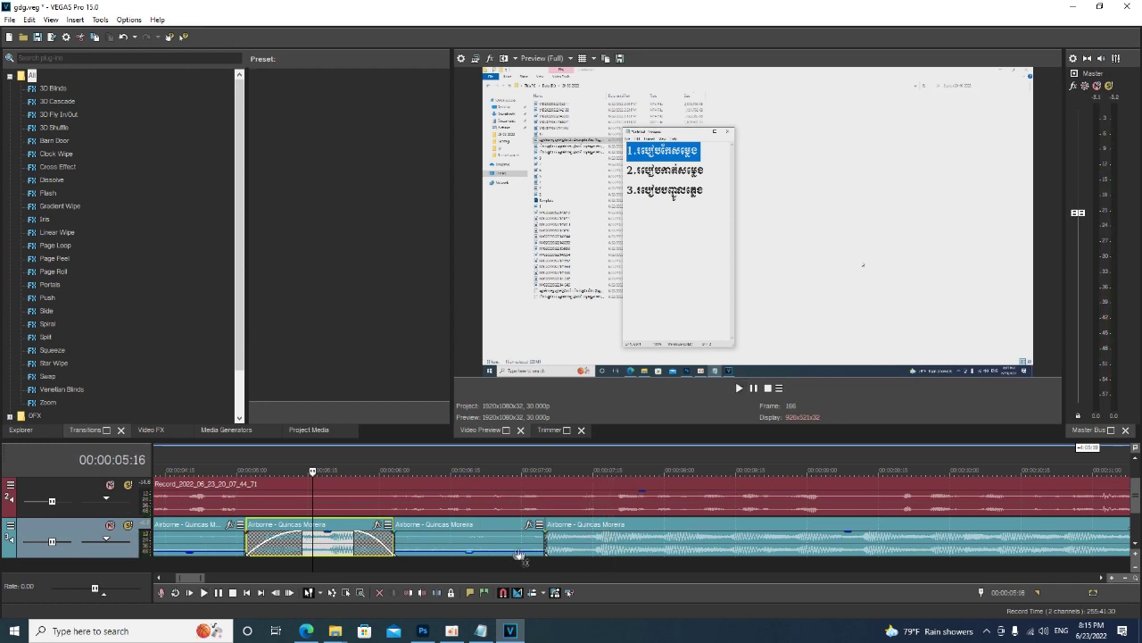
Step: Fade in the music piece starting at 00:00:07:05, play the mix from 00:00:05:15, and place the playhead at 00:00:08:08
drag(546, 534, 620, 535)
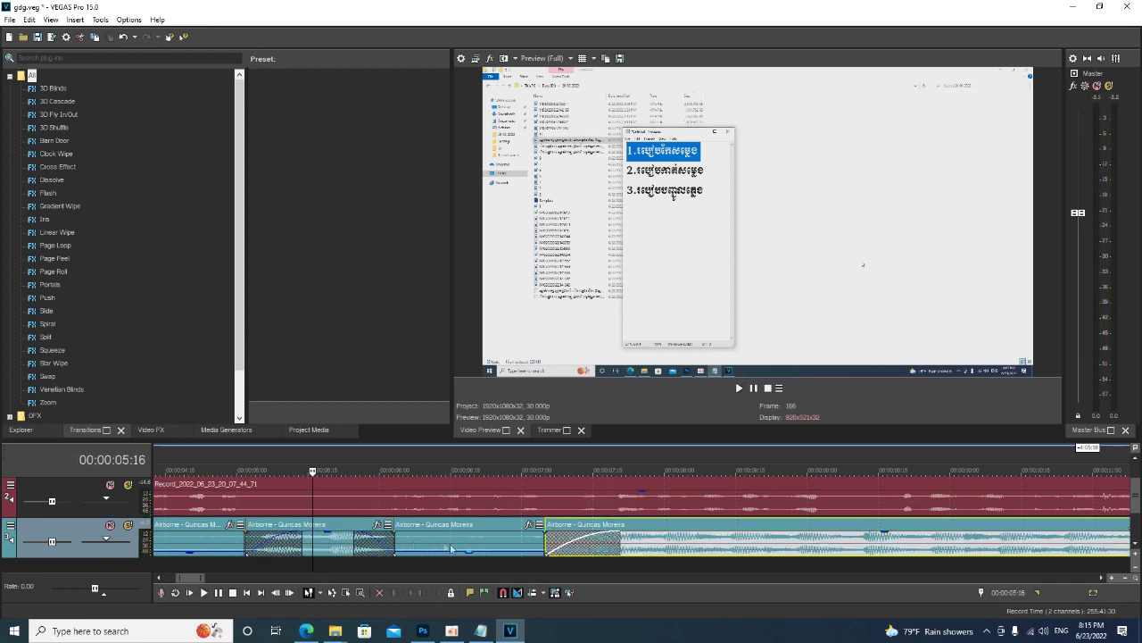
click(308, 547)
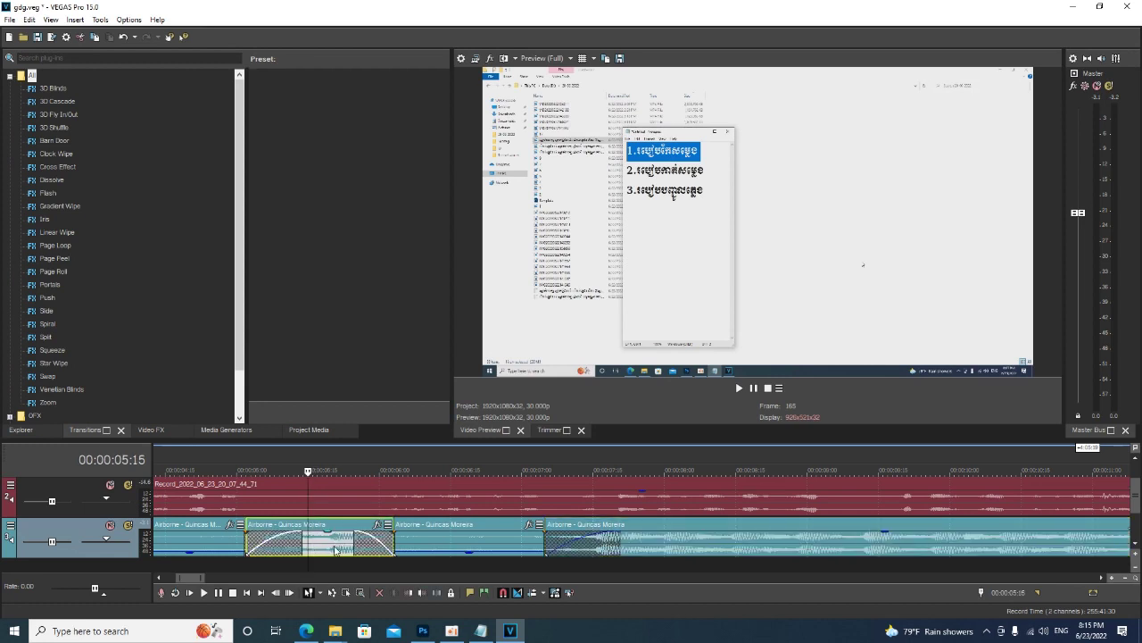
key(space)
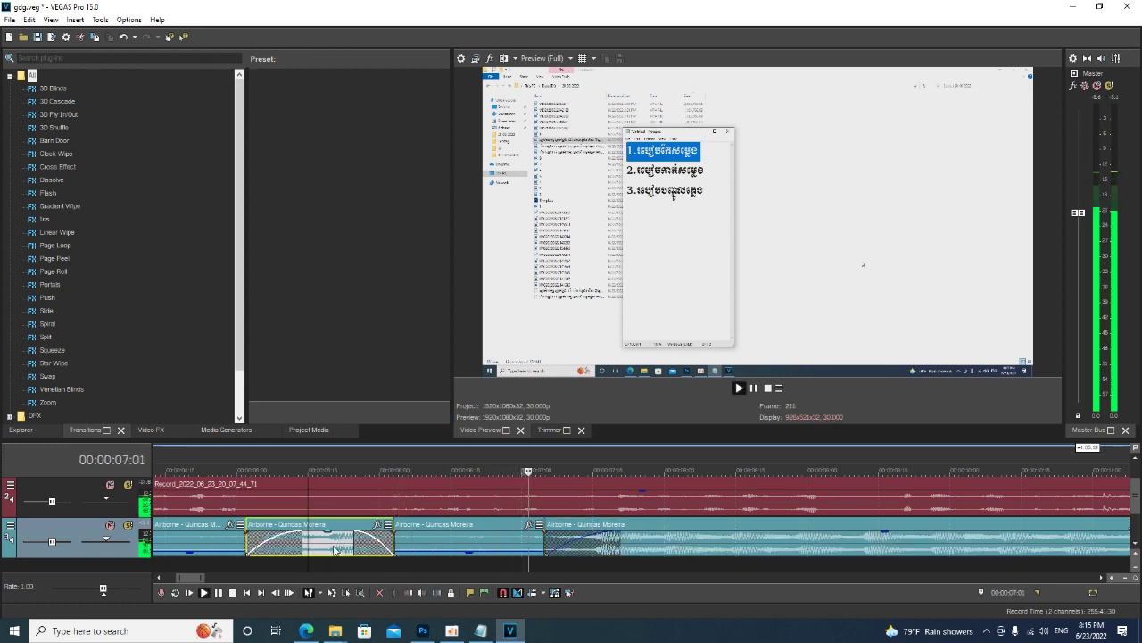
click(656, 540)
key(space)
click(700, 541)
click(702, 541)
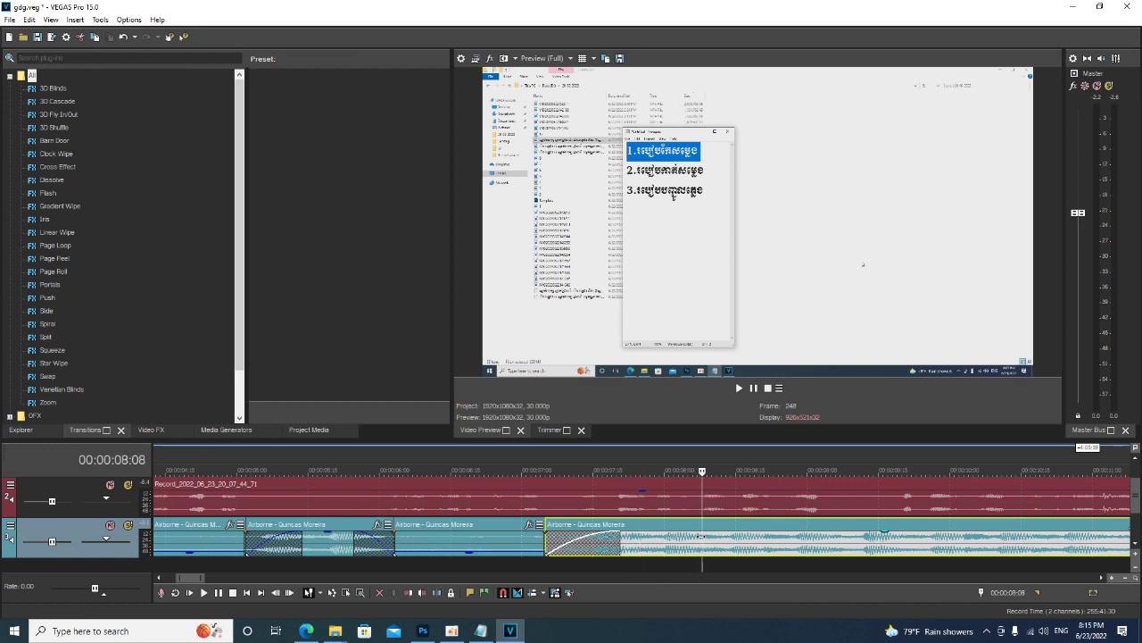
Step: Split the music at 00:00:08:08 and 00:00:08:14 and lower the gain of the short piece between them
key(s)
click(730, 542)
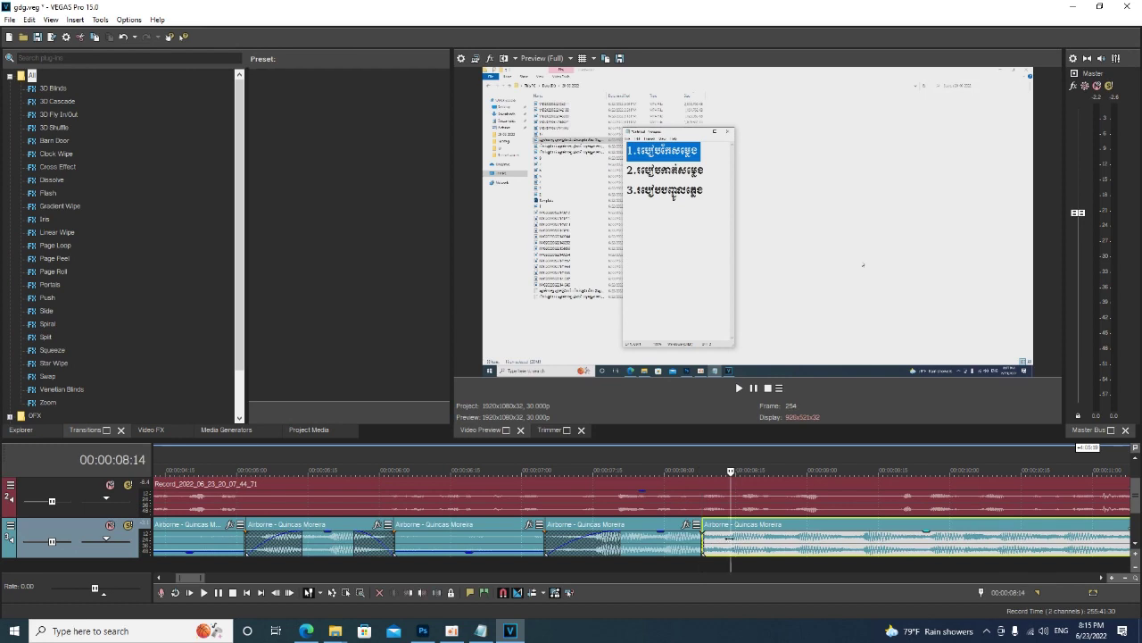
key(s)
click(716, 547)
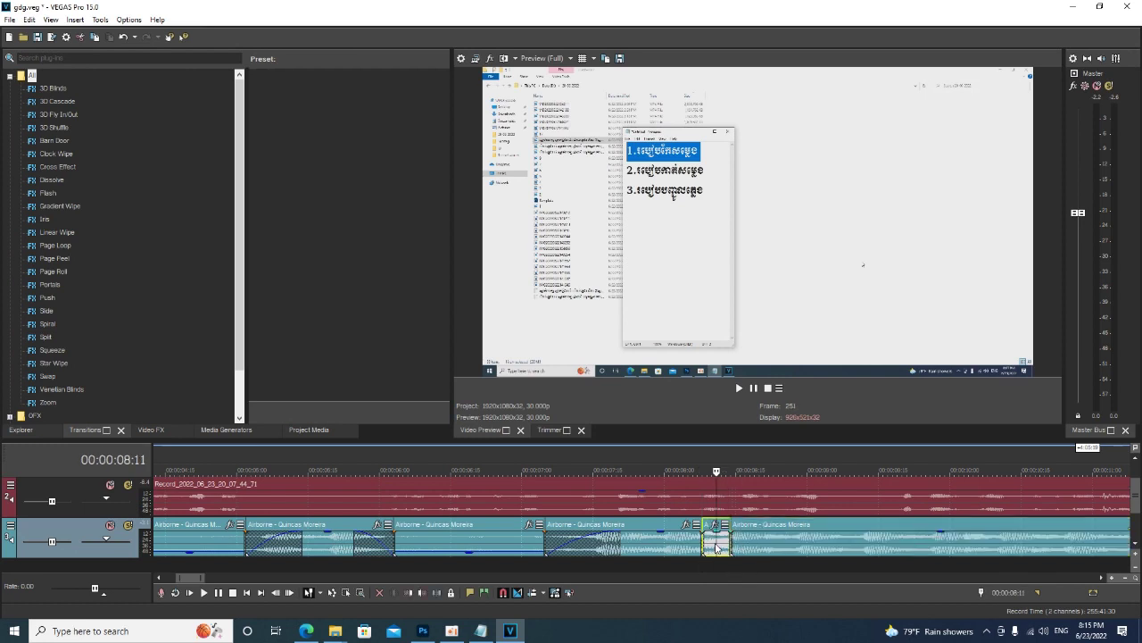
mouse_move(721, 540)
drag(720, 541, 719, 555)
Step: Fade out the music piece ending at 00:00:08:08 over about 10 frames, play from 00:00:07:23, and give the piece starting at 00:00:08:14 a short fade-in
drag(702, 533, 656, 535)
drag(734, 526, 866, 533)
click(632, 544)
key(space)
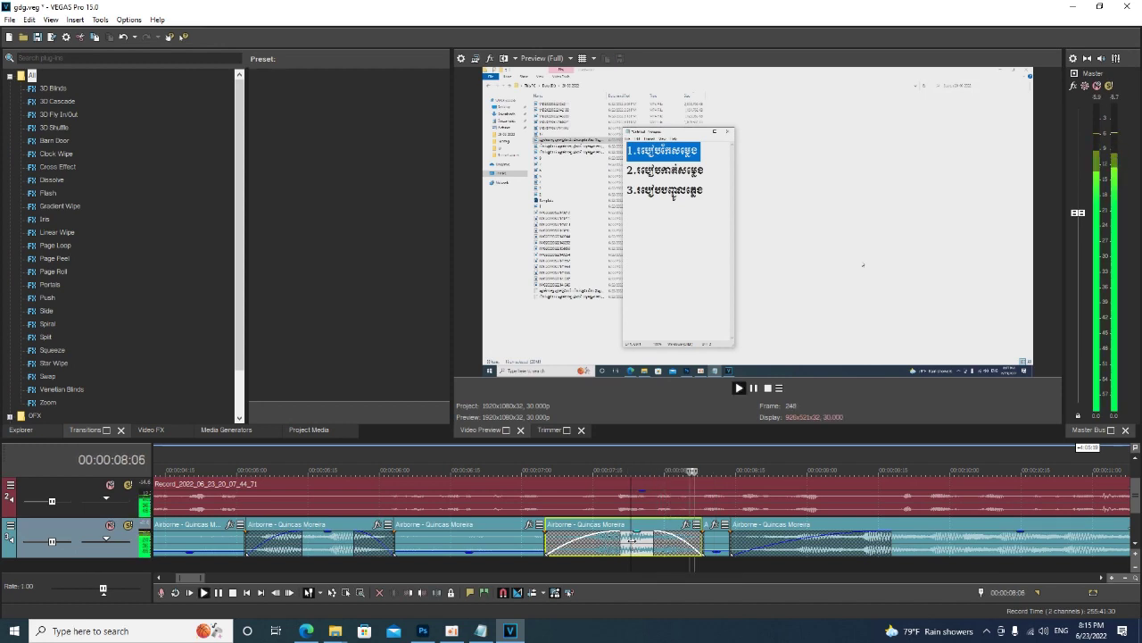
key(space)
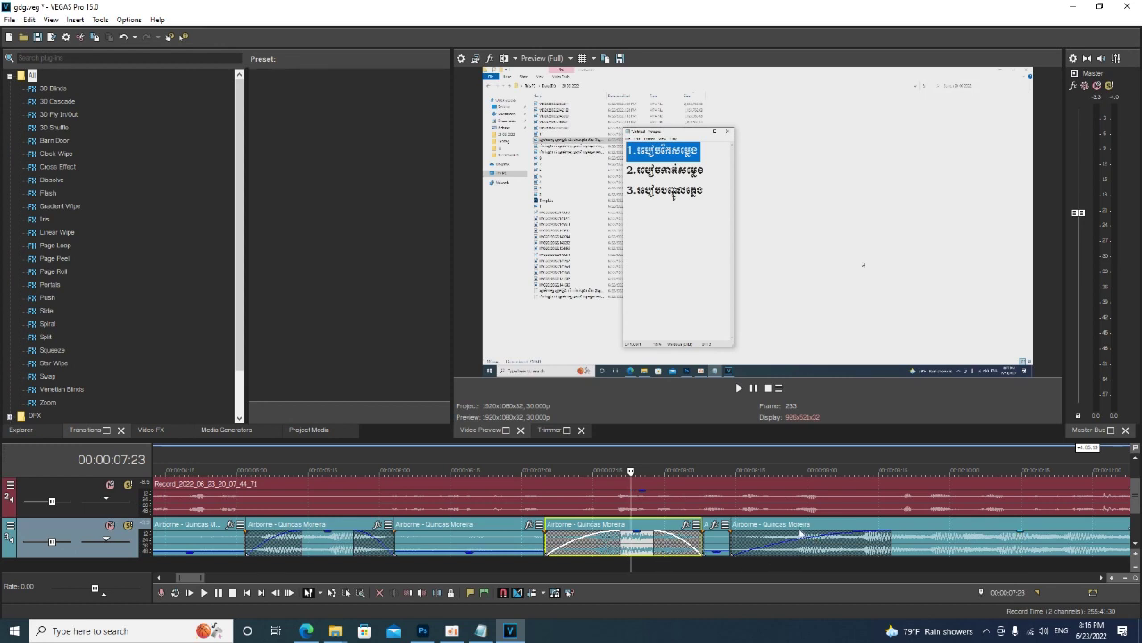
drag(888, 540, 743, 536)
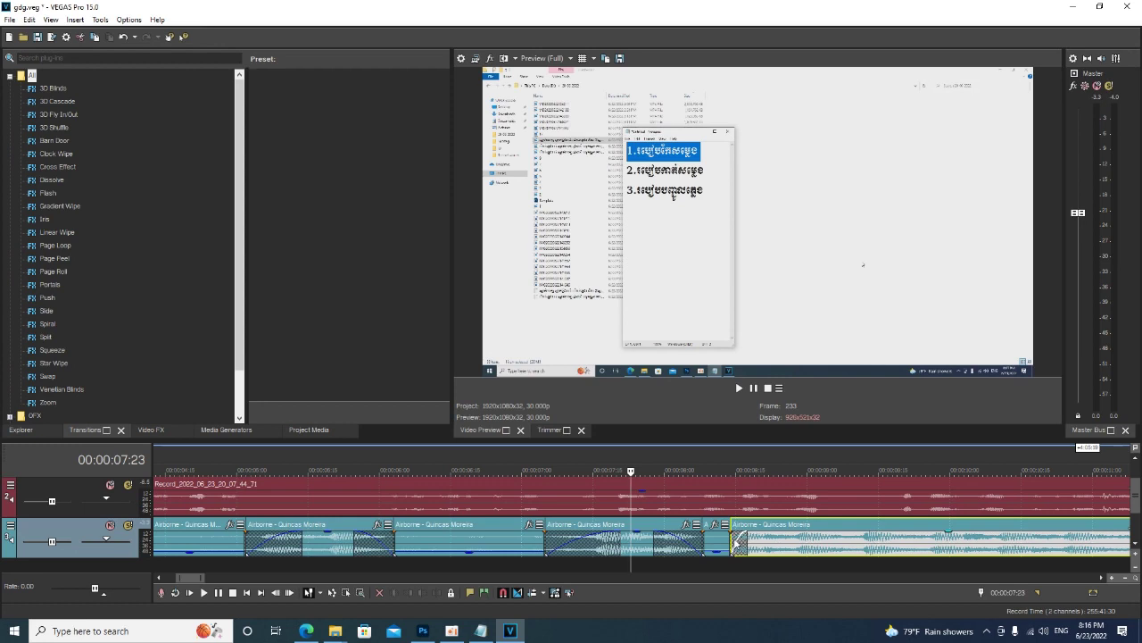
Step: Switch to Notepad, highlight all three lines of the topic list to review them, and minimize the window
click(480, 630)
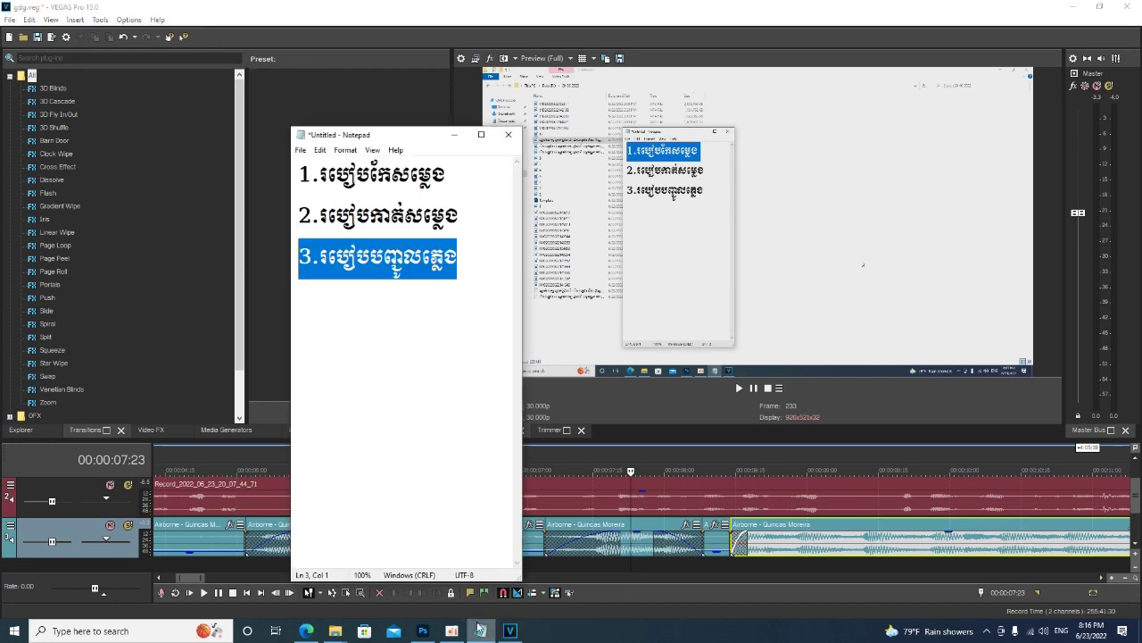
click(471, 284)
drag(476, 280, 298, 171)
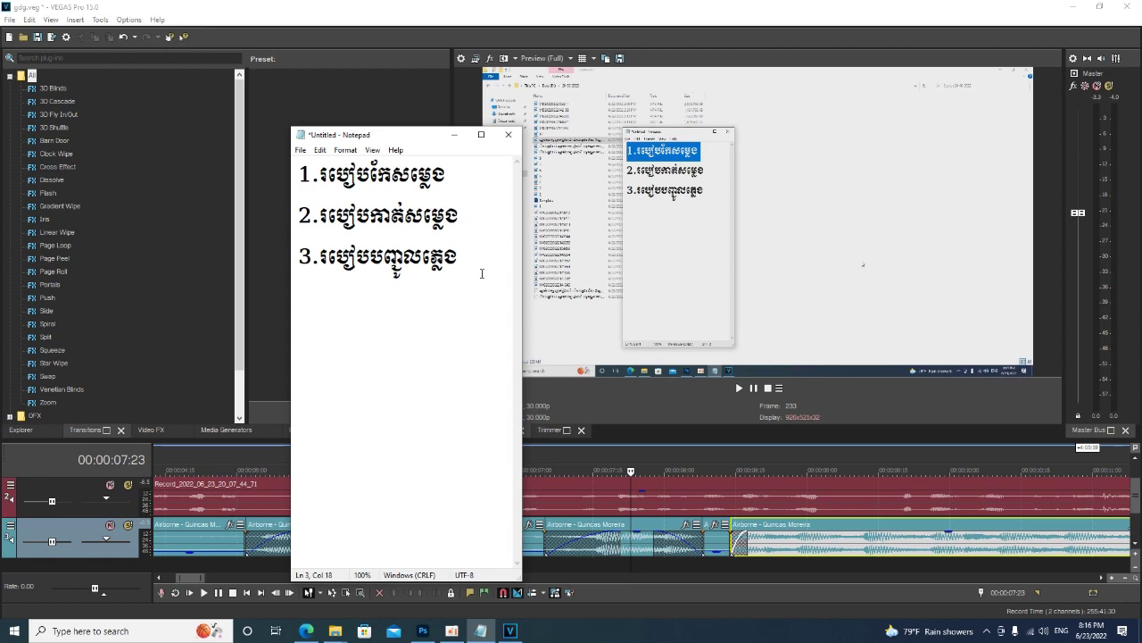
key(shift+Up)
key(shift+Up)
key(shift+Home)
drag(304, 174, 457, 258)
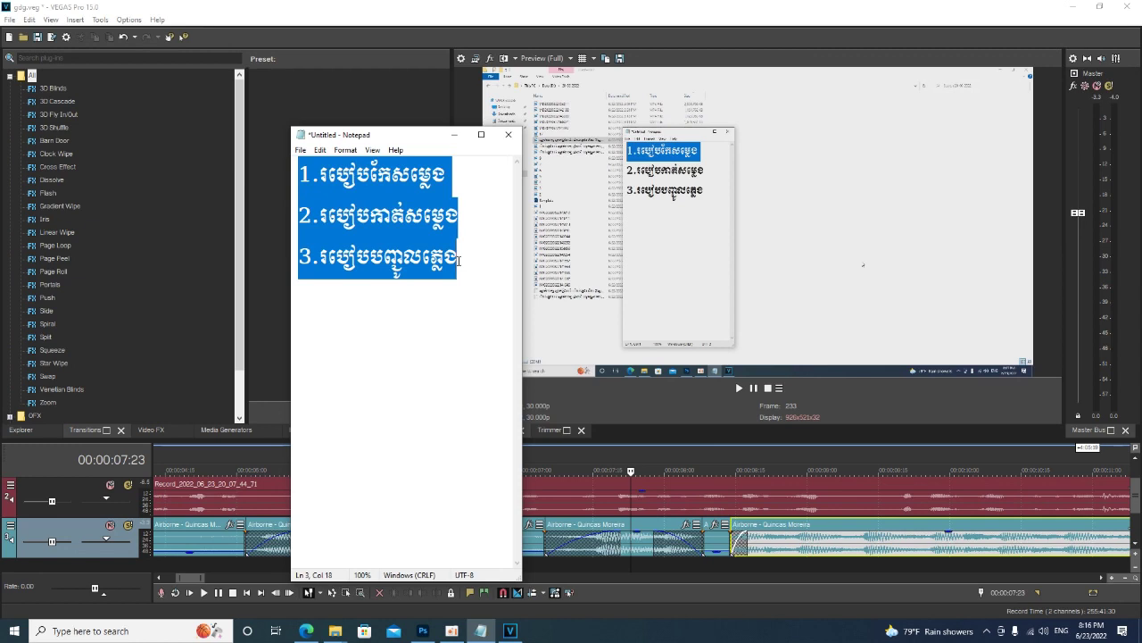
drag(458, 259, 276, 164)
click(455, 135)
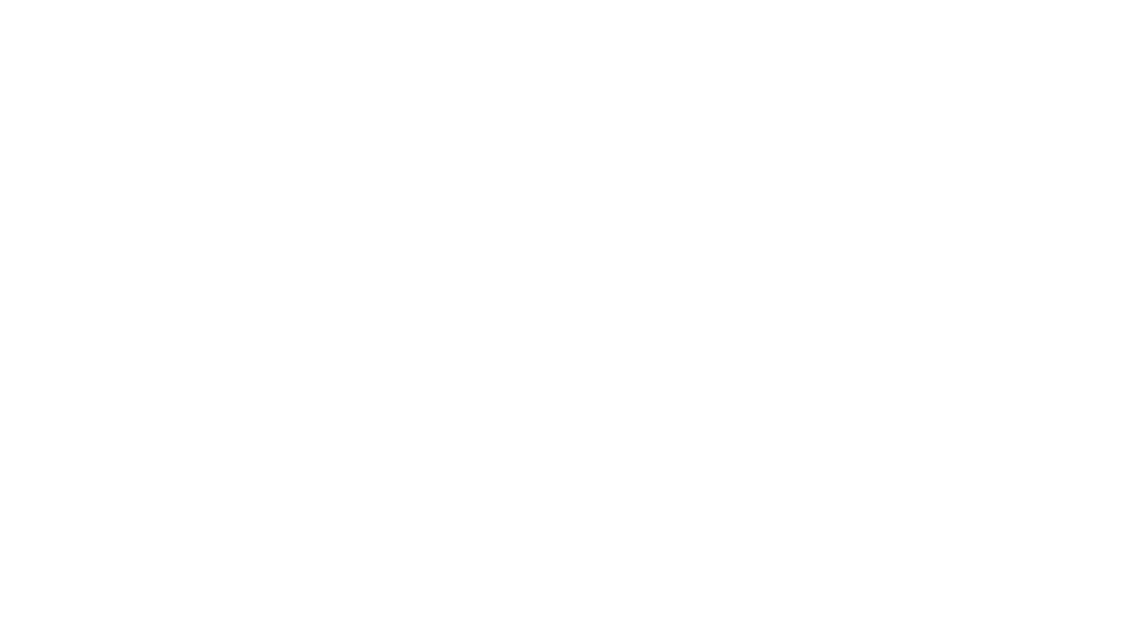